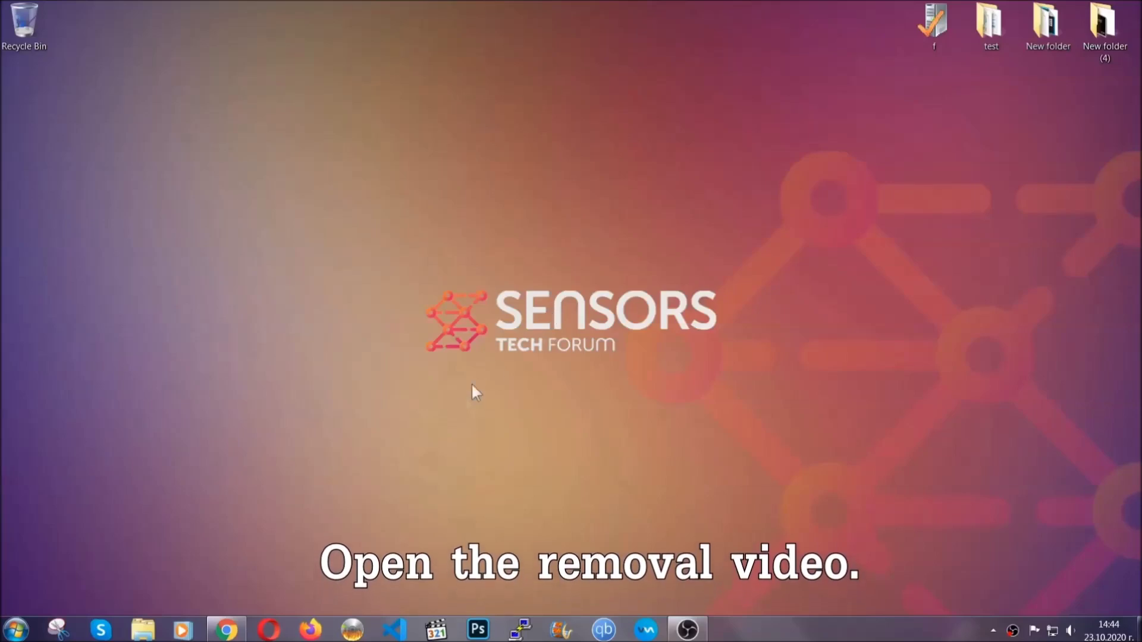
Step: Follow the video description's sensorstechforum link to download SpyHunter-Installer.exe and launch it
click(226, 631)
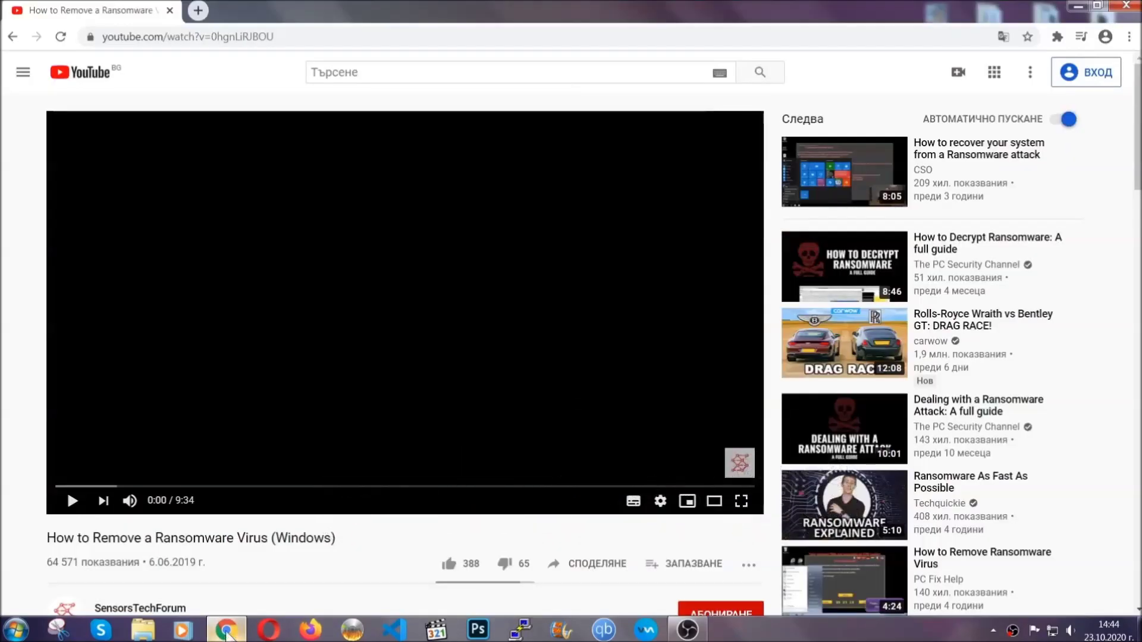
scroll(209, 485, down, 3)
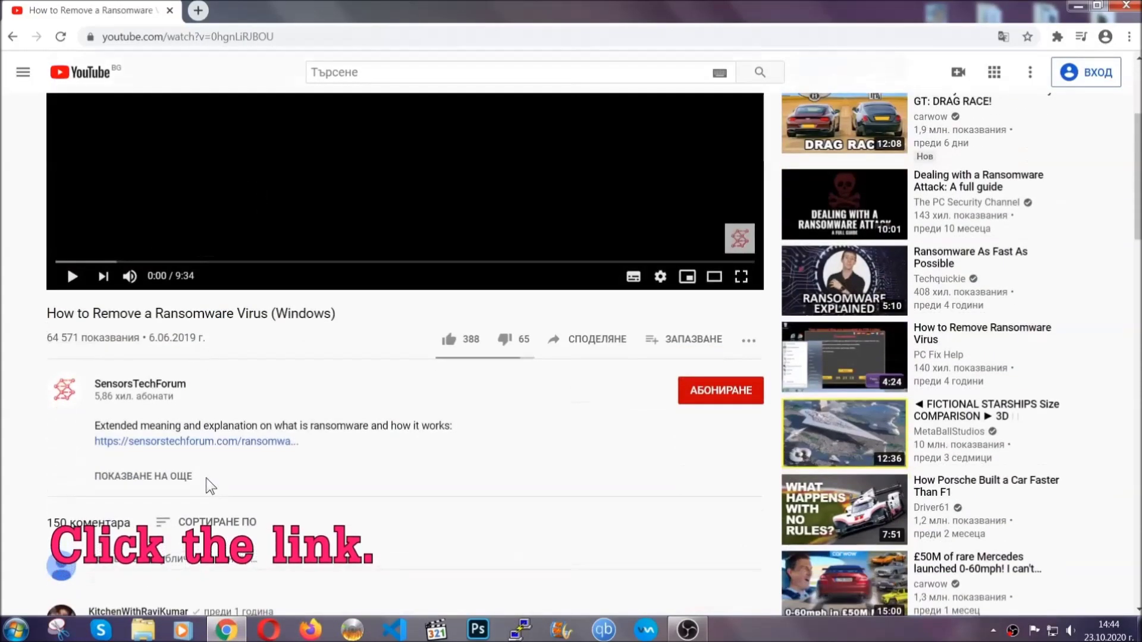
click(226, 444)
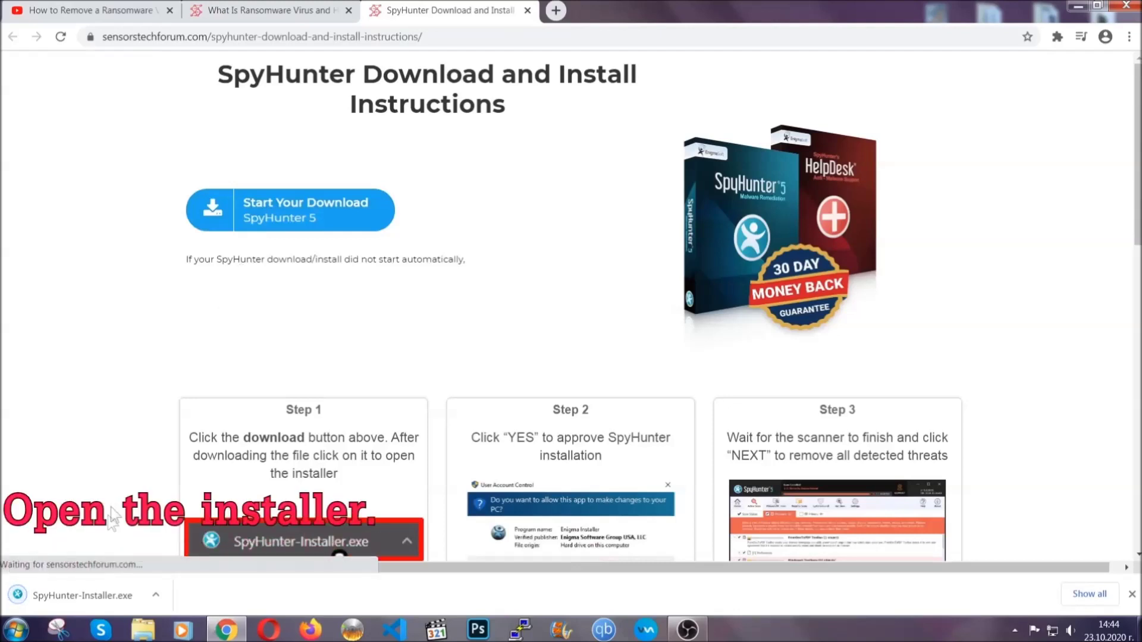
click(81, 593)
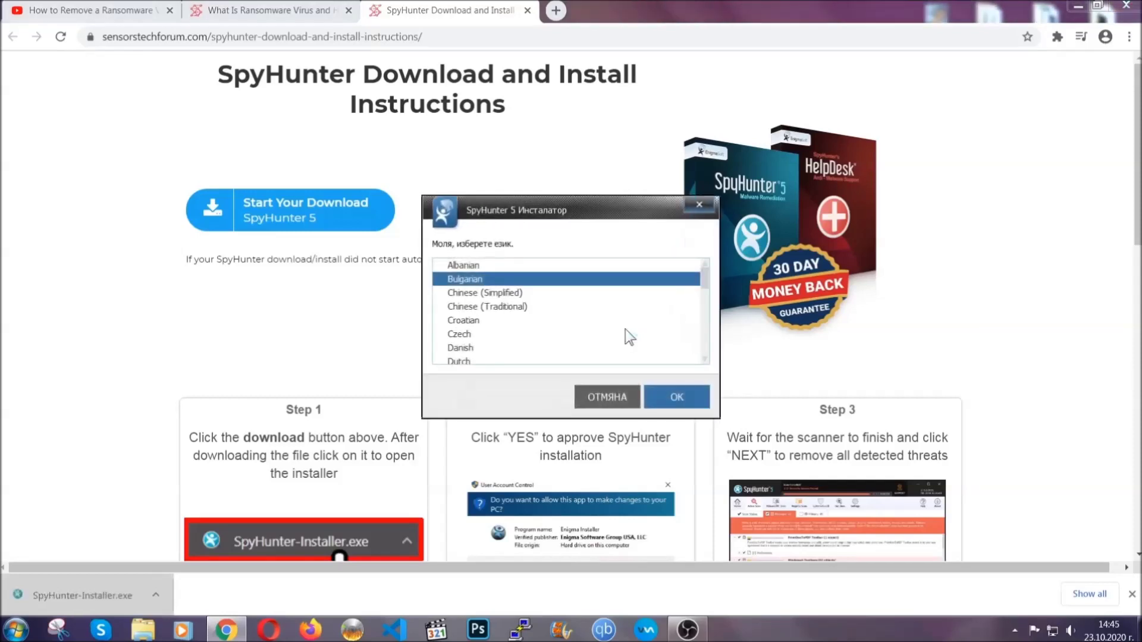
Step: Install SpyHunter 5 in English, accepting the EULA and Privacy Policy, and finish setup
scroll(601, 334, down, 2)
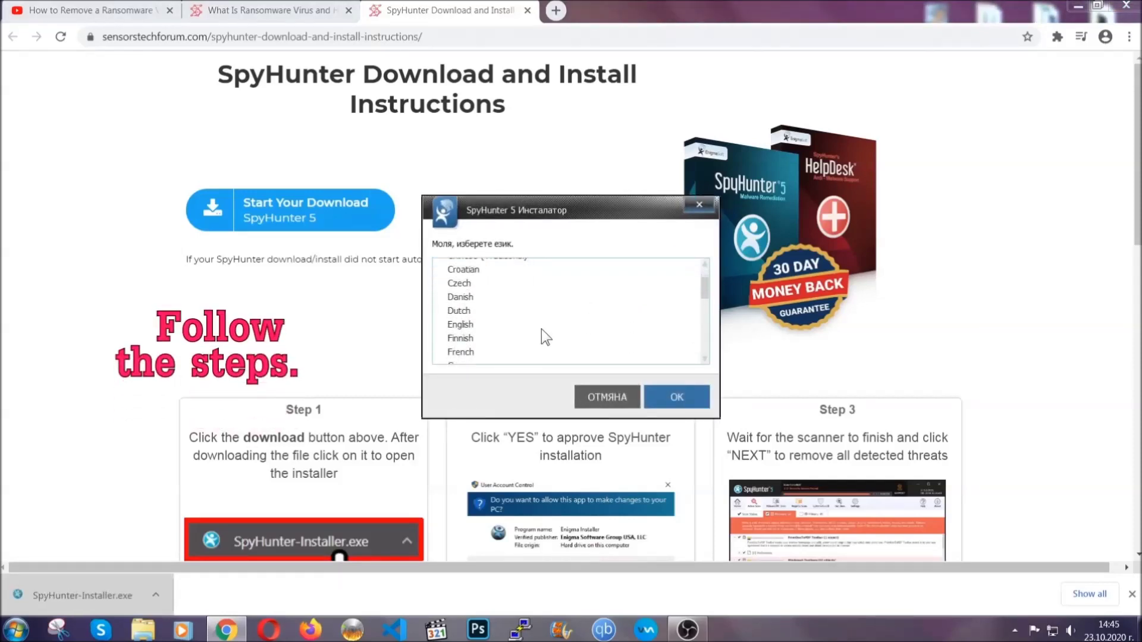
click(541, 324)
click(669, 397)
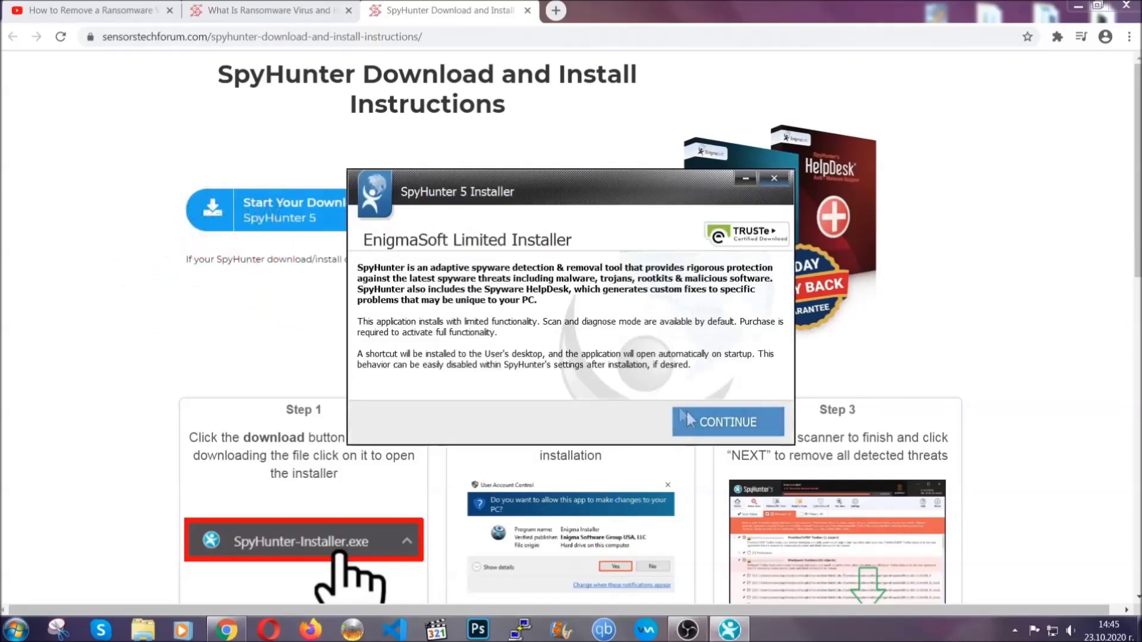
click(688, 416)
click(654, 385)
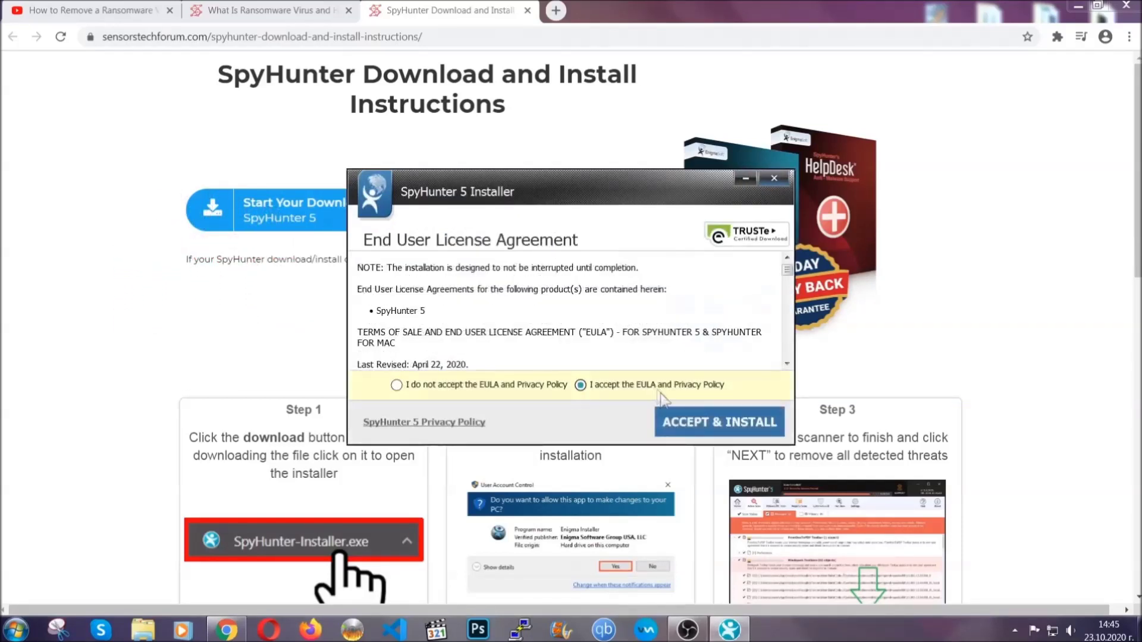
click(682, 417)
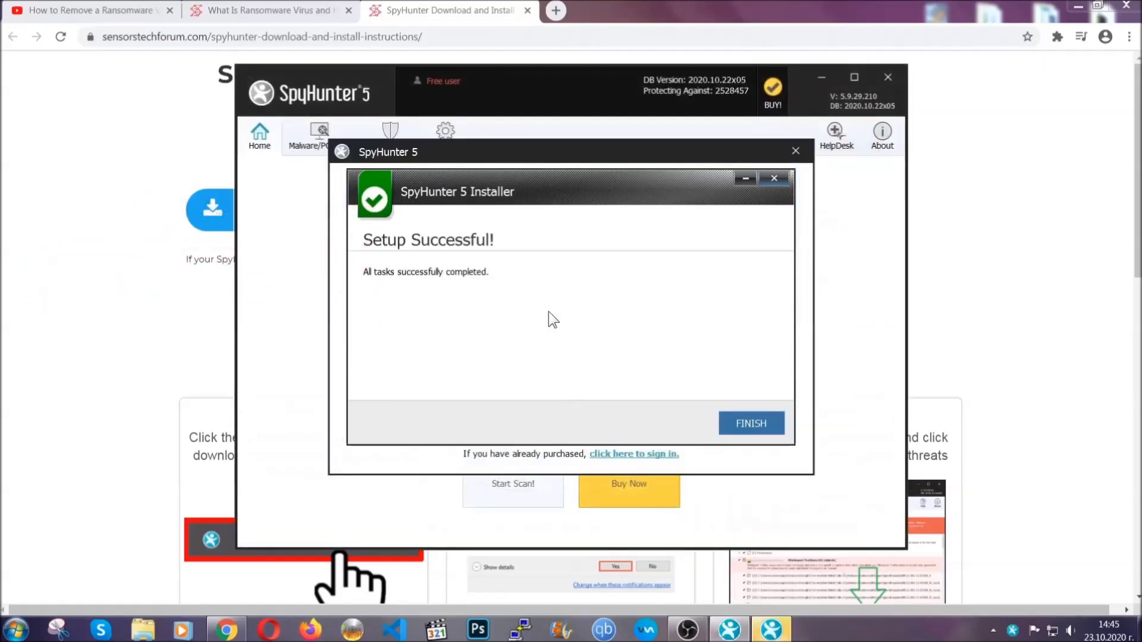
click(730, 425)
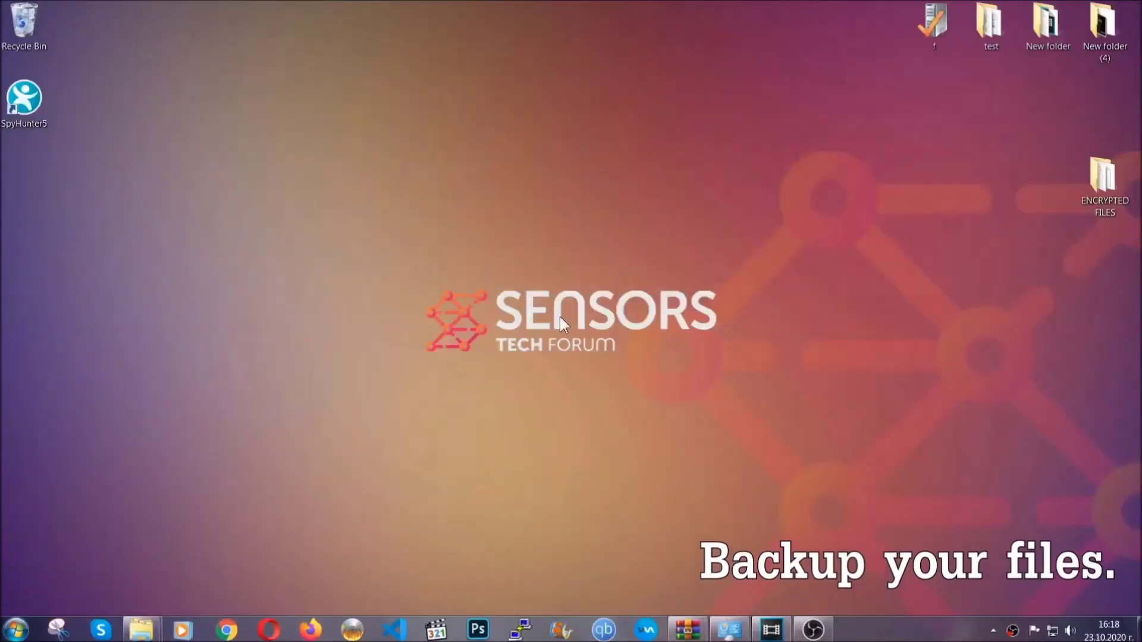
Step: Copy all six .efji files from the ENCRYPTED FILES folder
double_click(1097, 183)
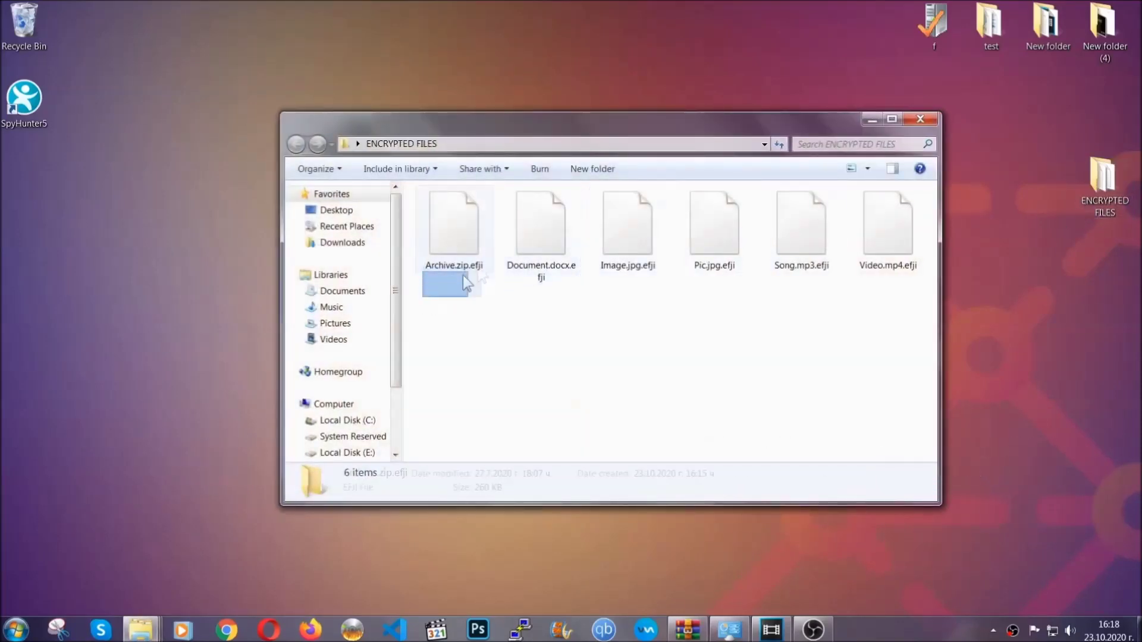
drag(463, 275, 893, 211)
right_click(893, 211)
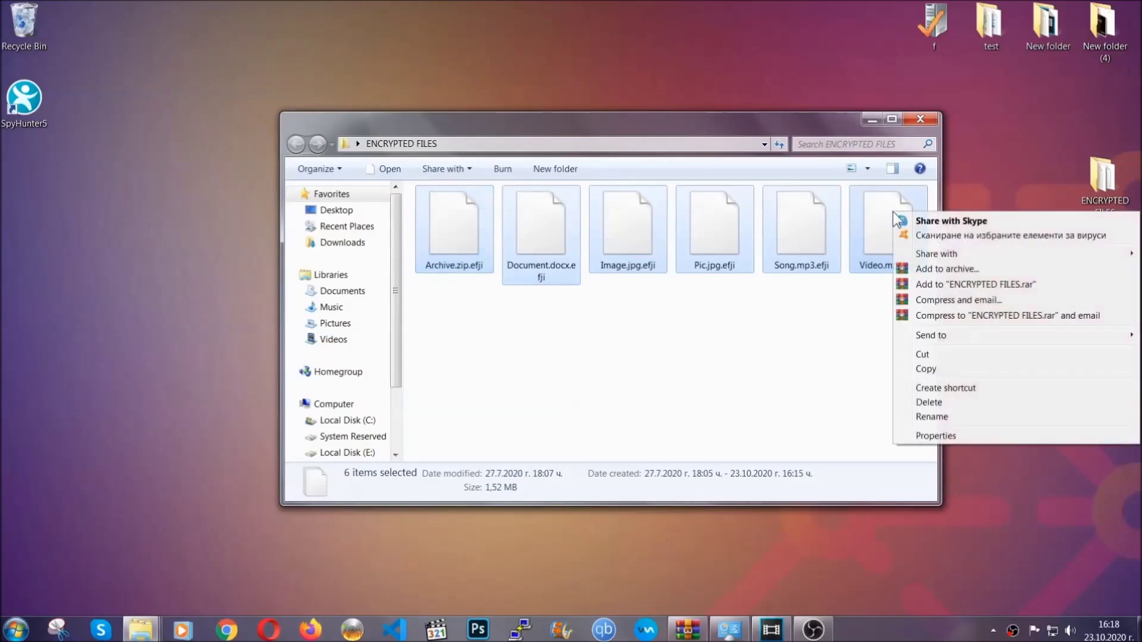
click(924, 370)
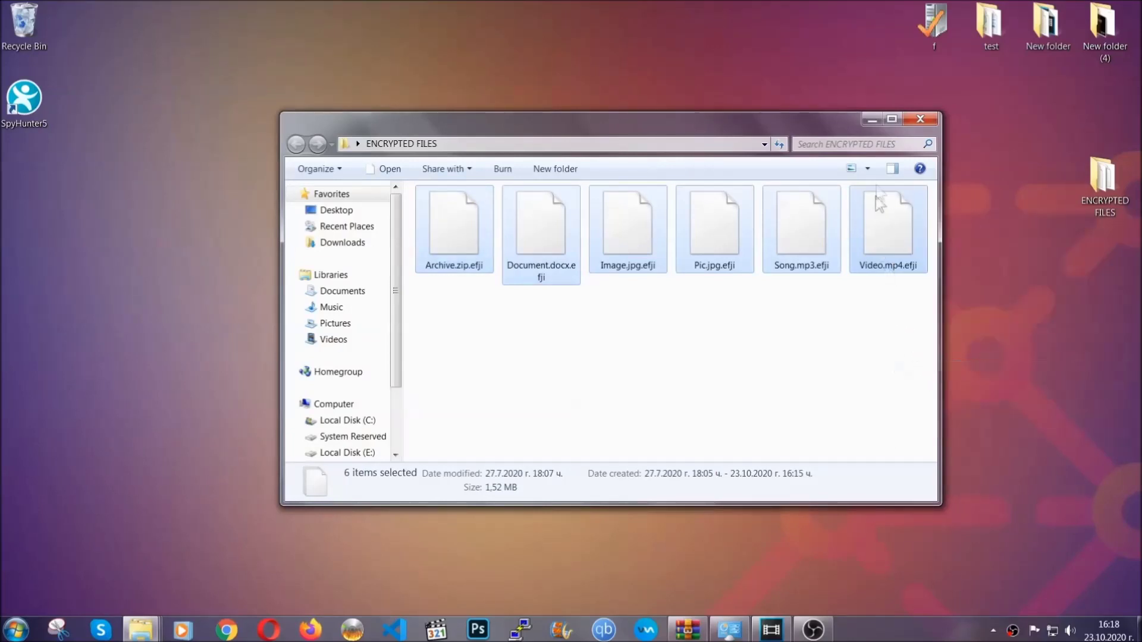
click(873, 120)
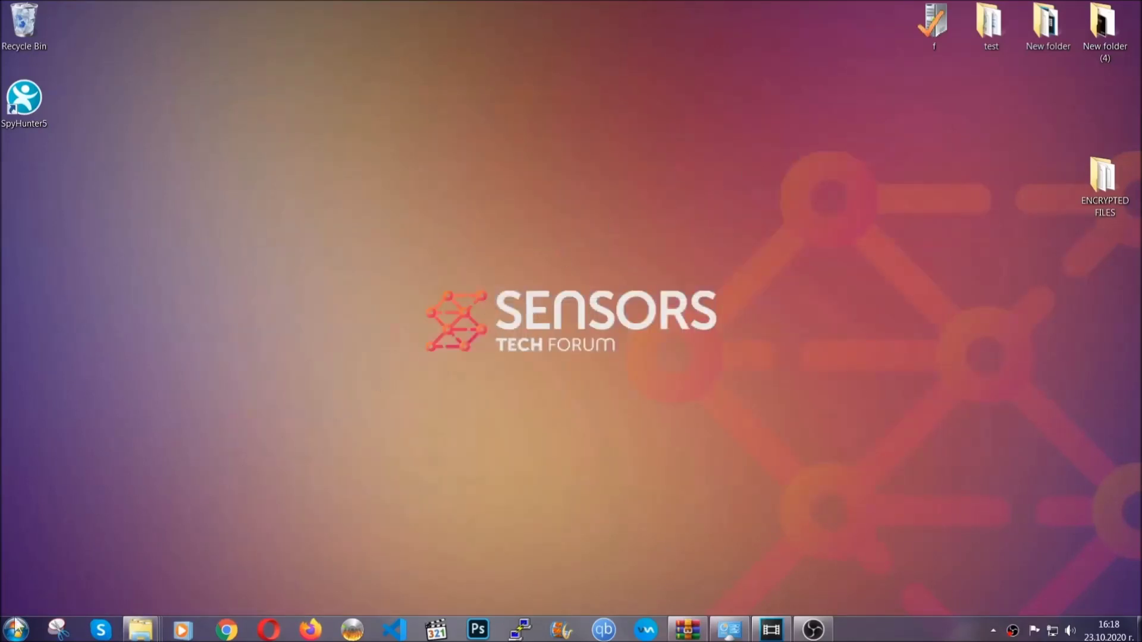
Step: Paste the copied files onto FLASH DRIVE (H:) and close the window
click(16, 629)
click(218, 446)
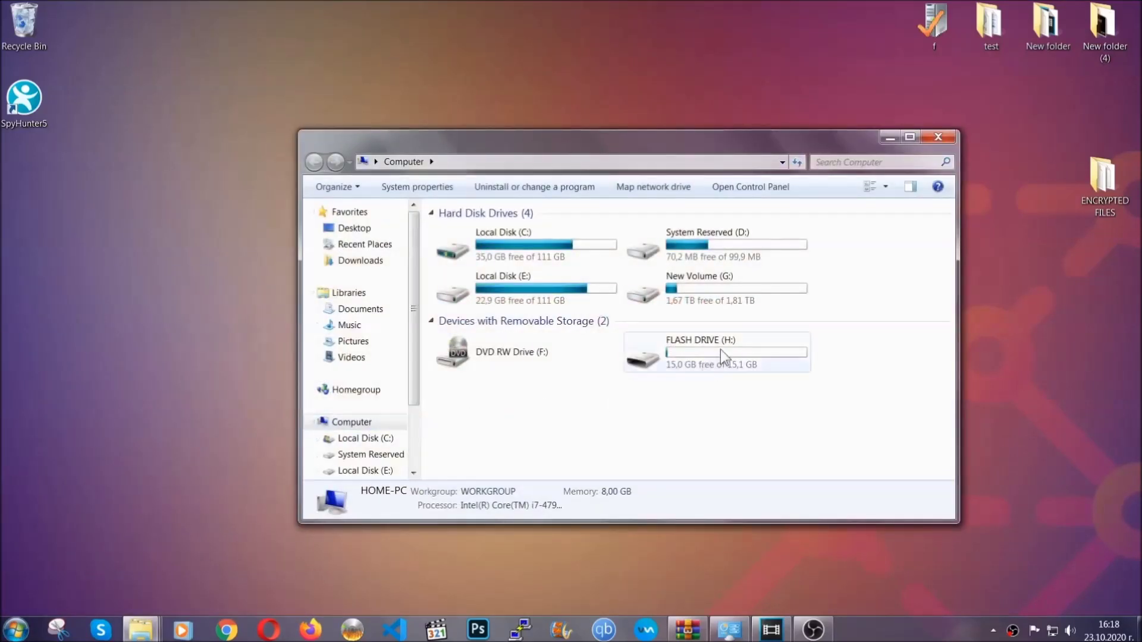
double_click(719, 348)
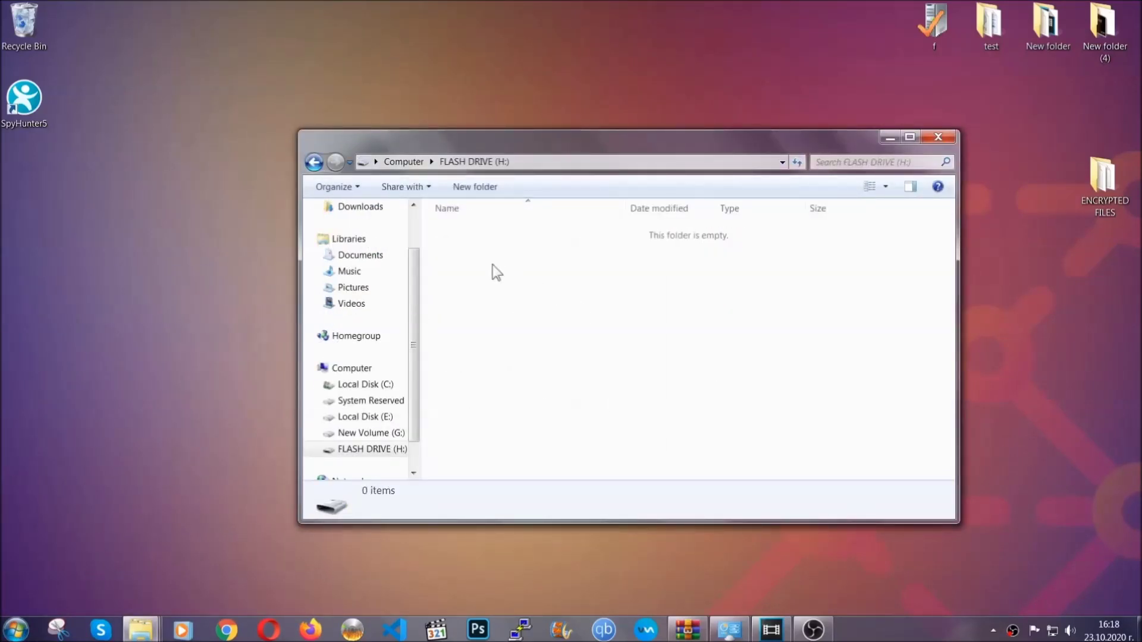
right_click(492, 273)
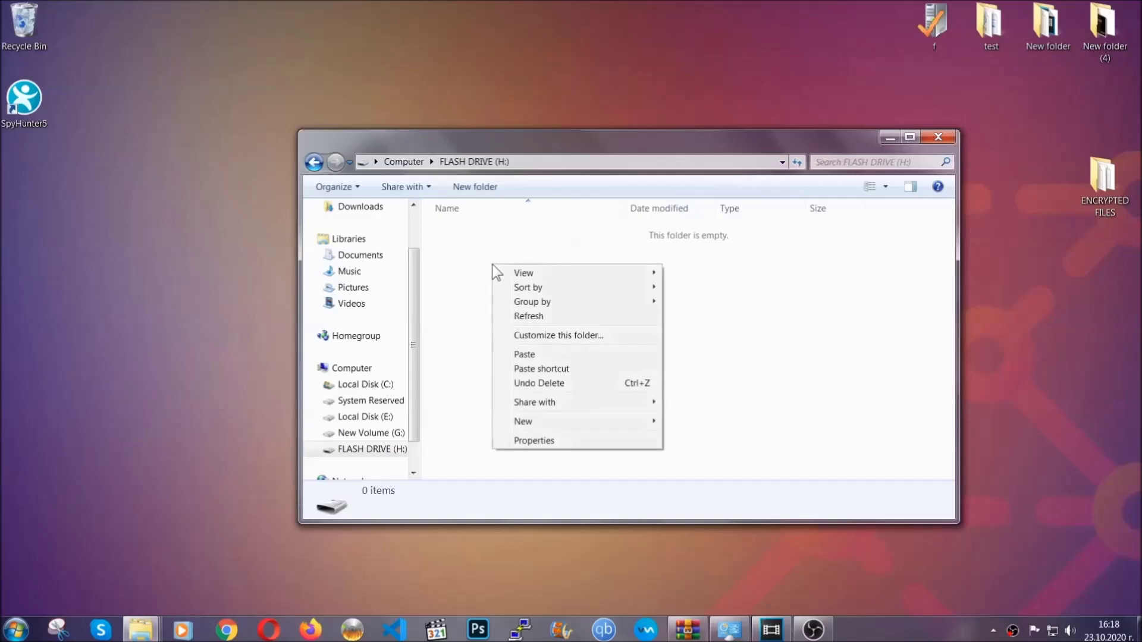
click(519, 355)
click(520, 356)
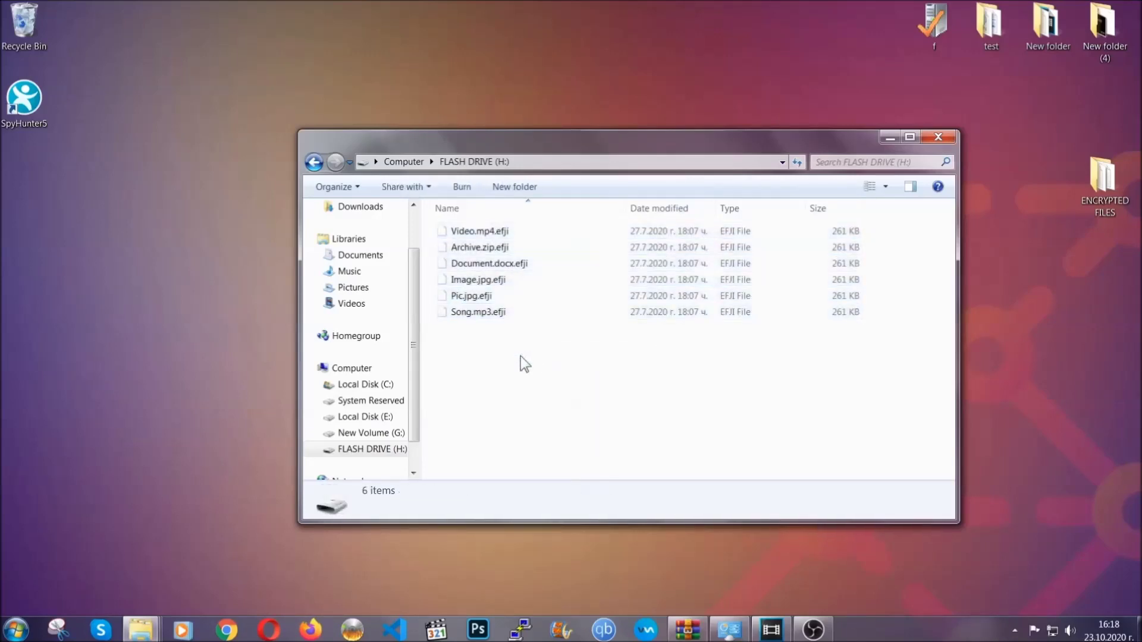
click(938, 138)
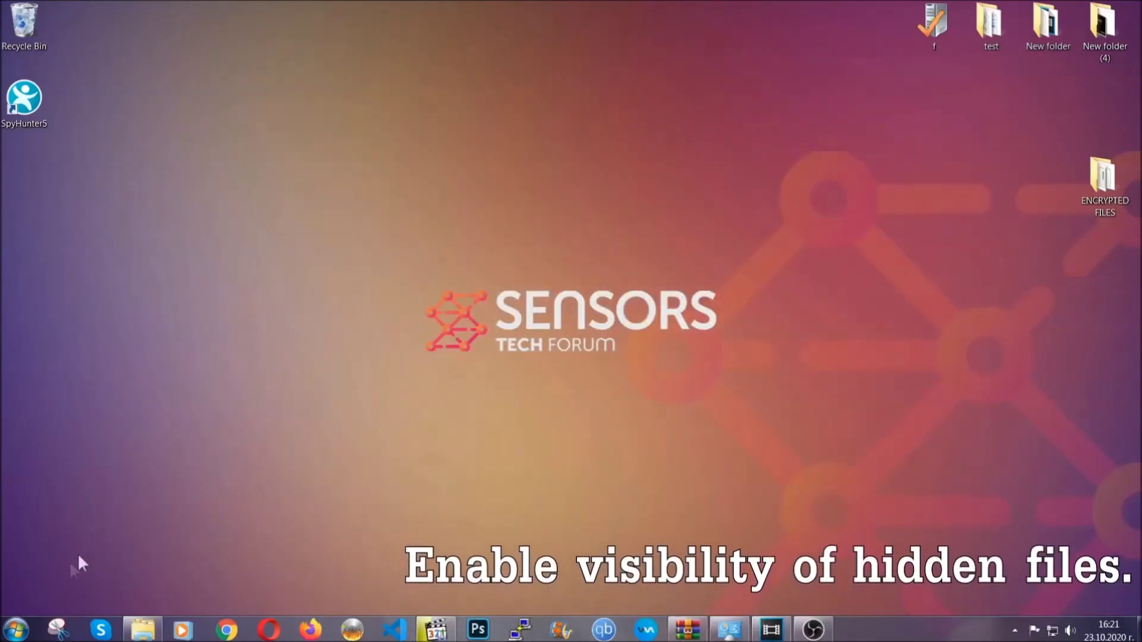
Step: Search Start for 'show hidden files and folders' and apply Show hidden files, folders, and drives
click(17, 629)
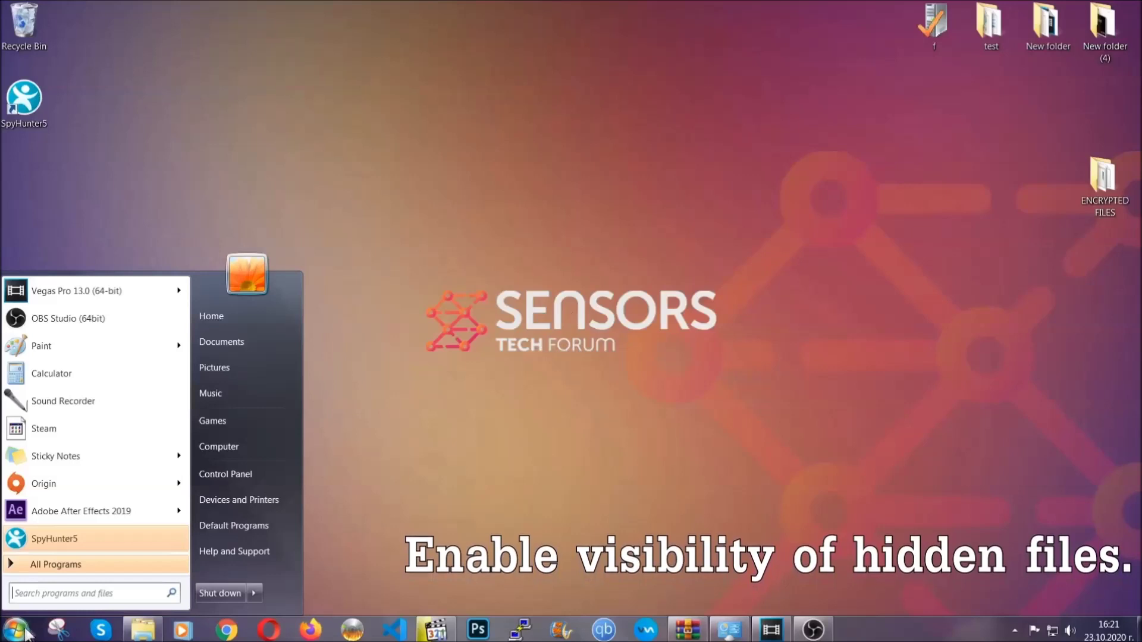
click(48, 581)
text(showh)
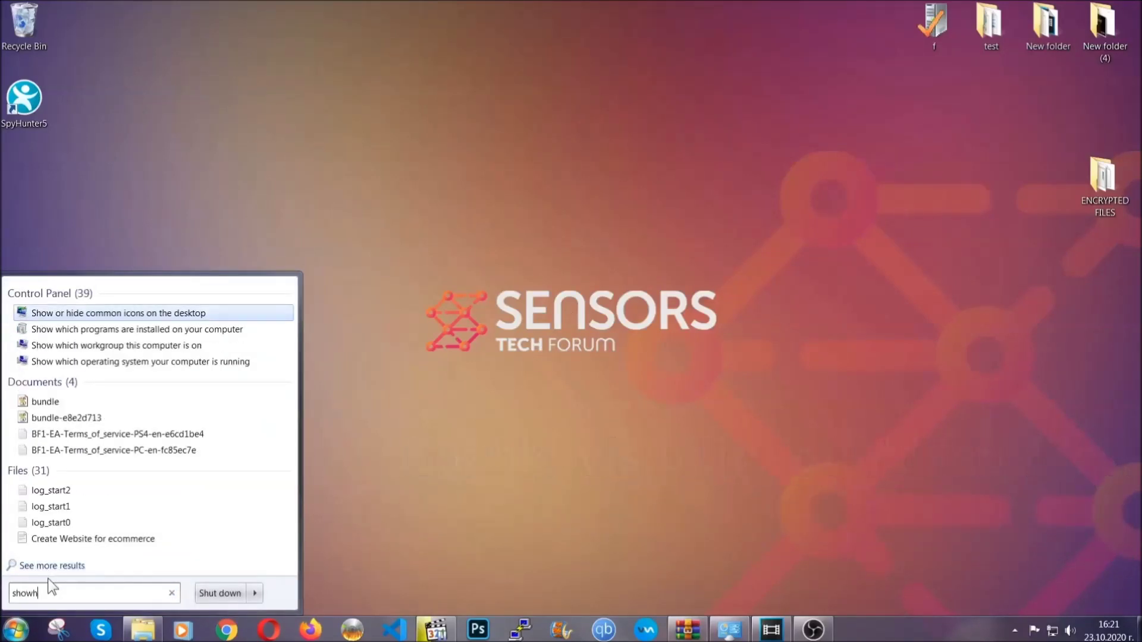
key(BackSpace)
text(hidden f)
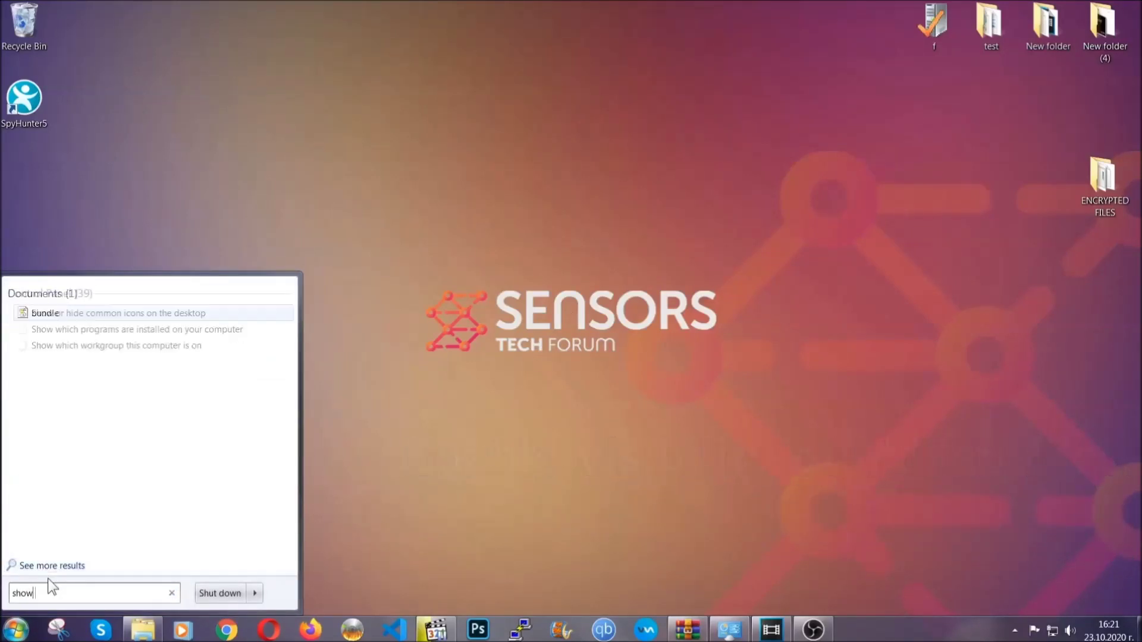
text(iles and folders)
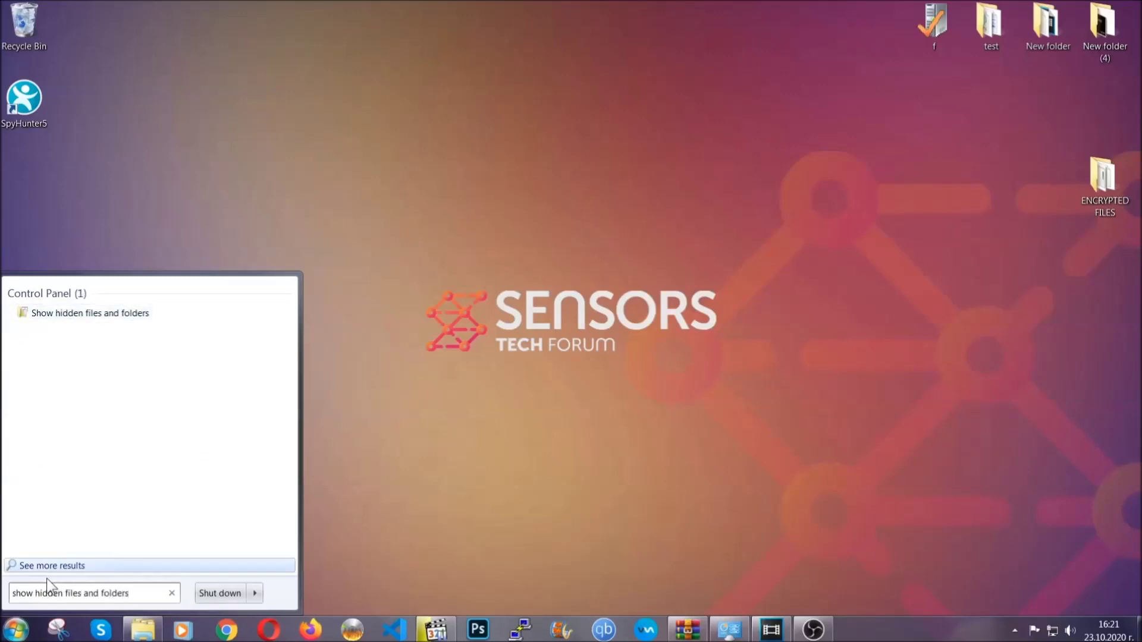
click(135, 315)
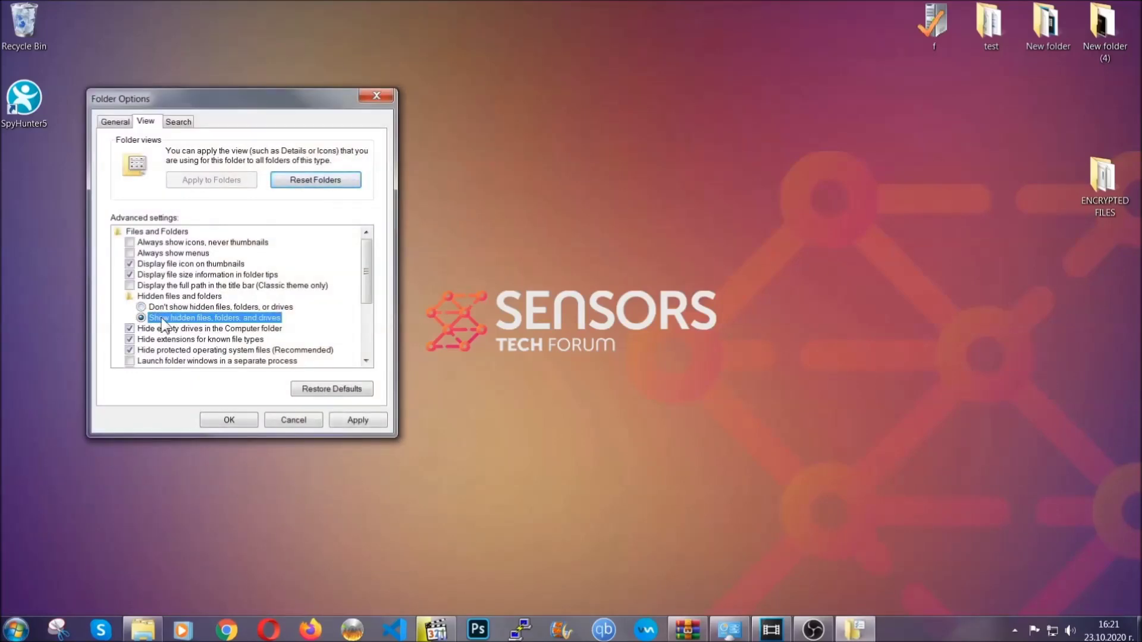
click(353, 423)
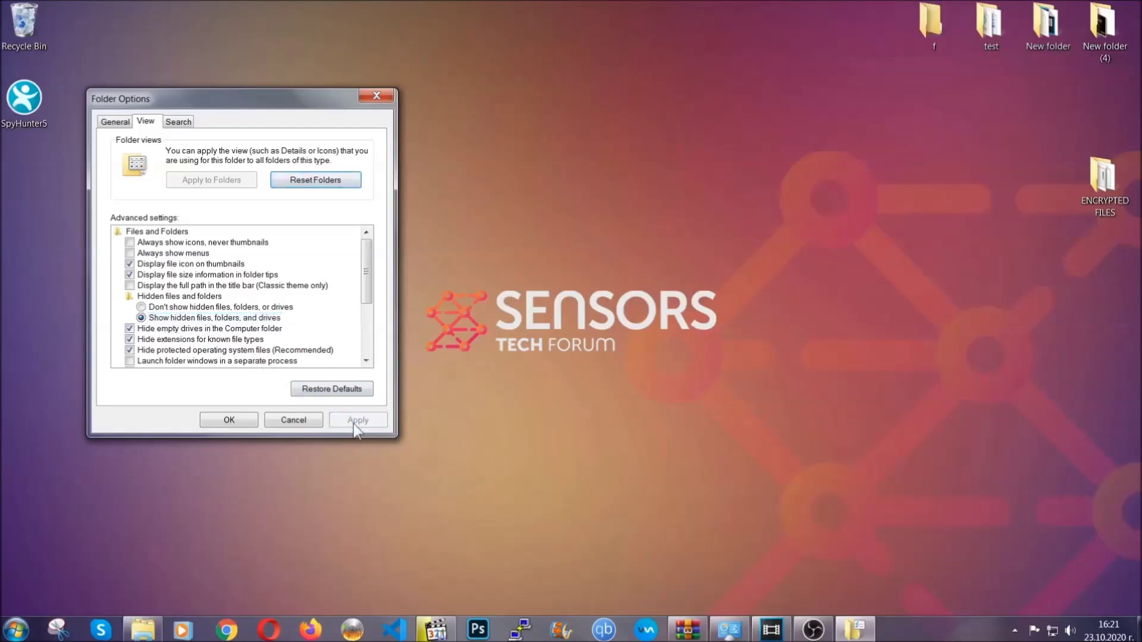
click(223, 420)
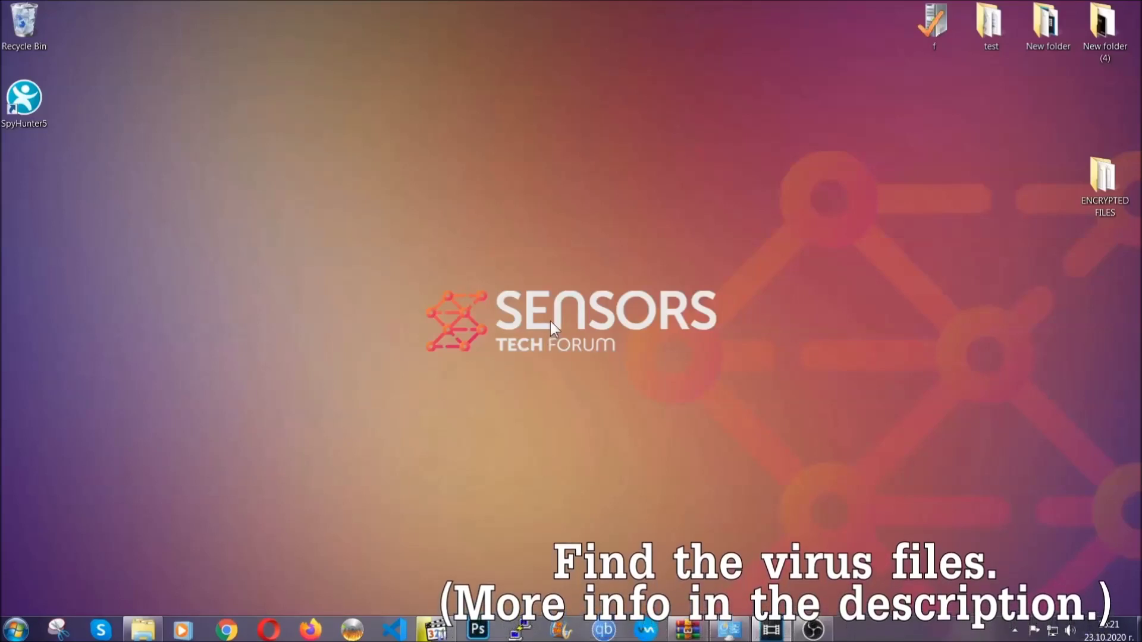
Step: Search the whole Computer for 'fileextension:exe Example Vir'
click(15, 630)
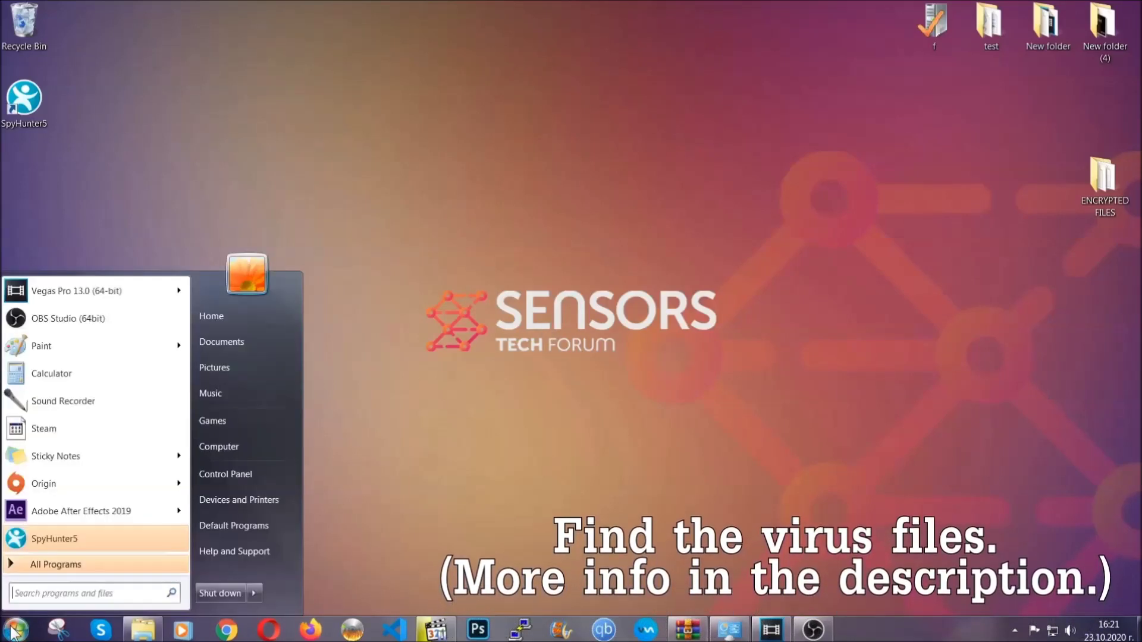
click(234, 445)
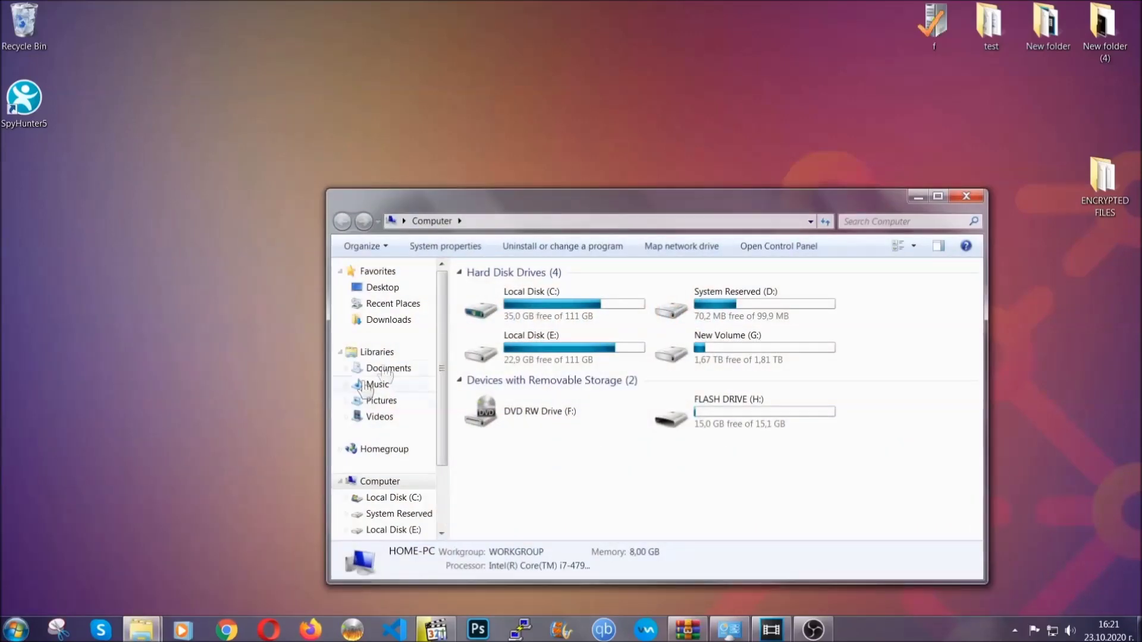
drag(620, 209, 546, 159)
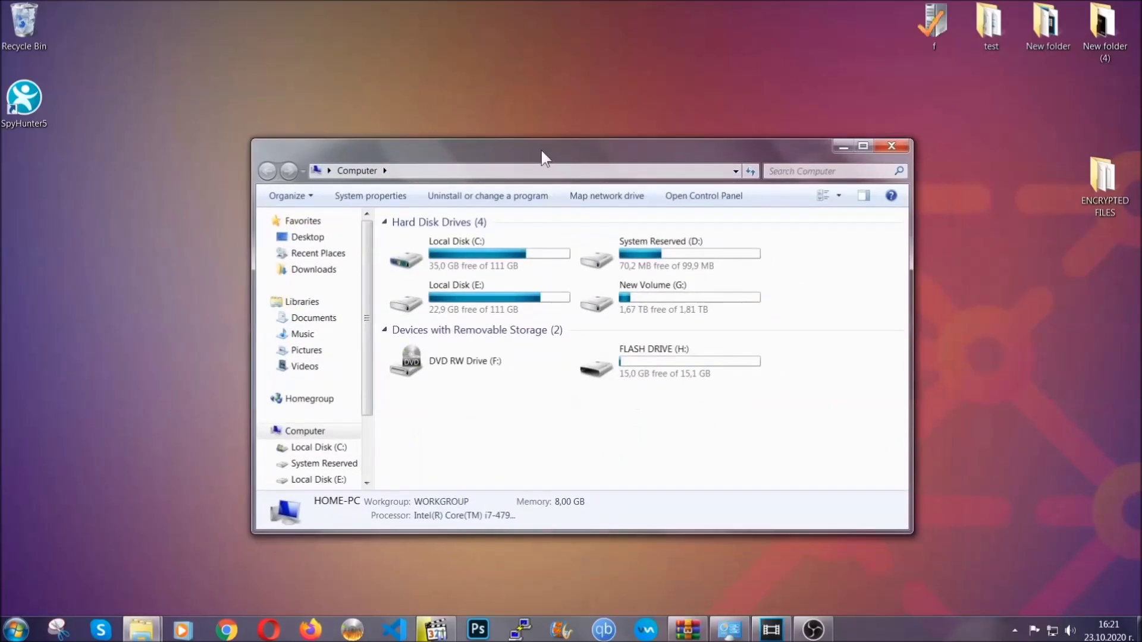
click(775, 171)
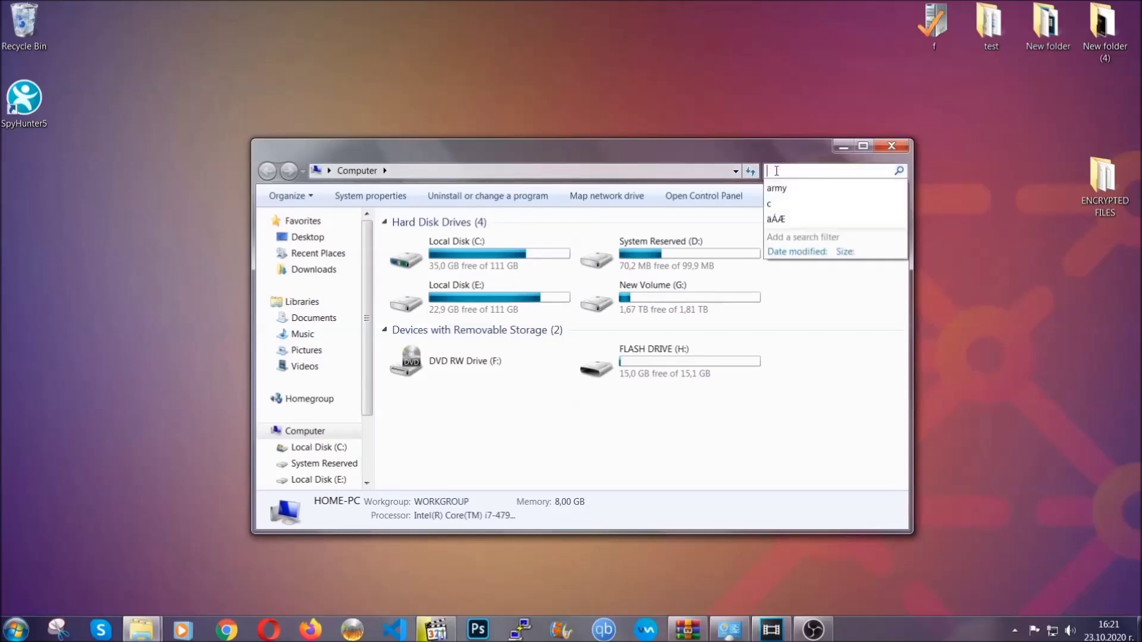
text(file)
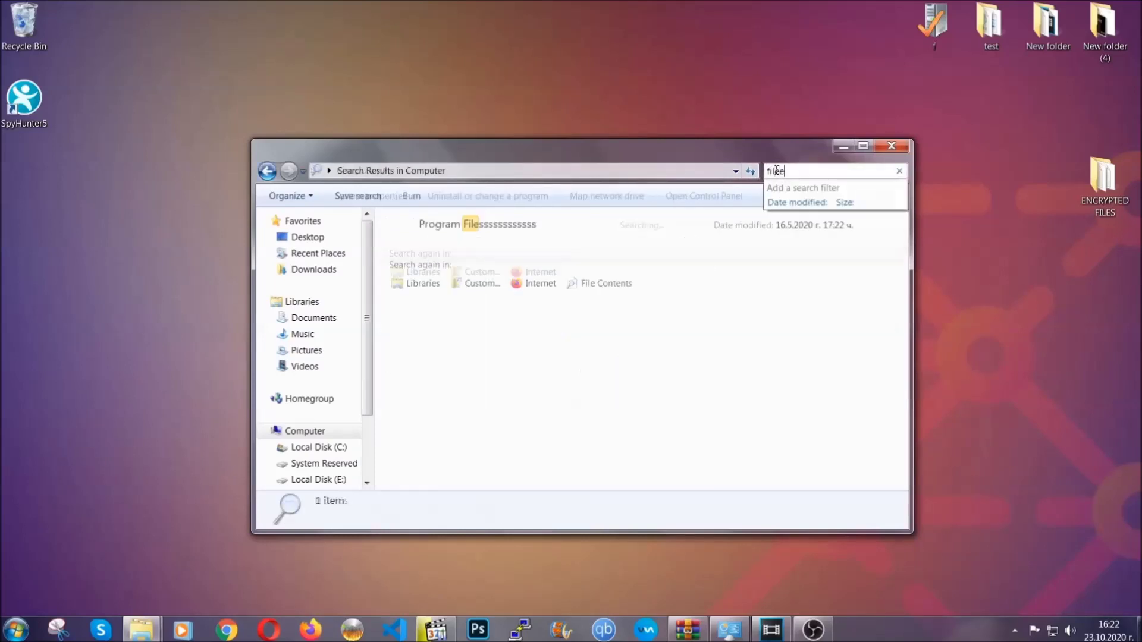
text(extension:exe )
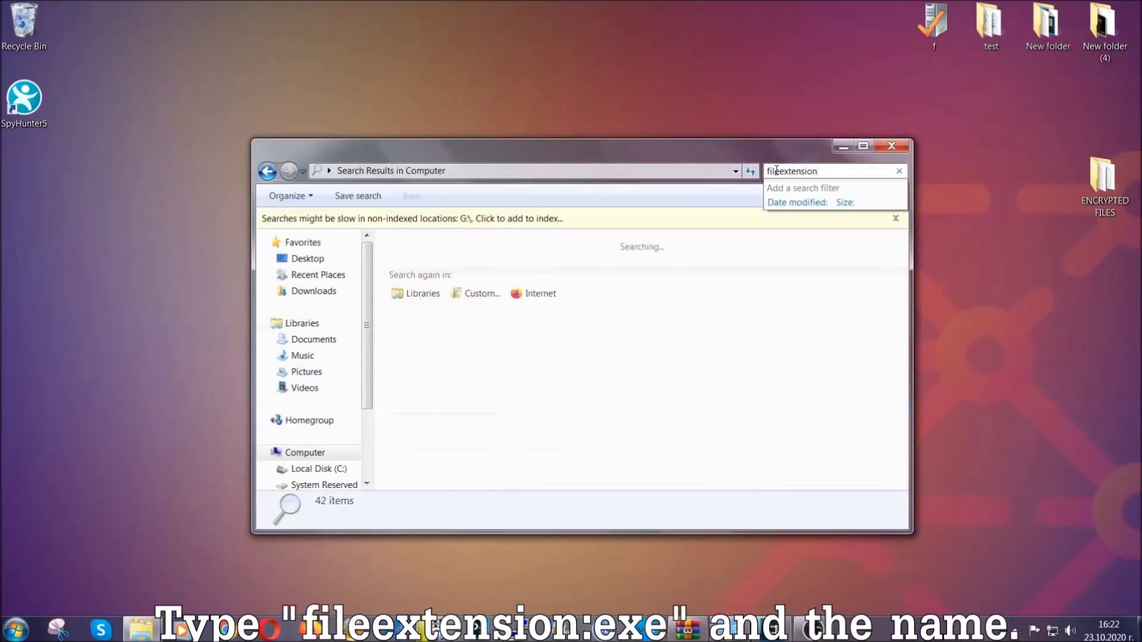
text(E)
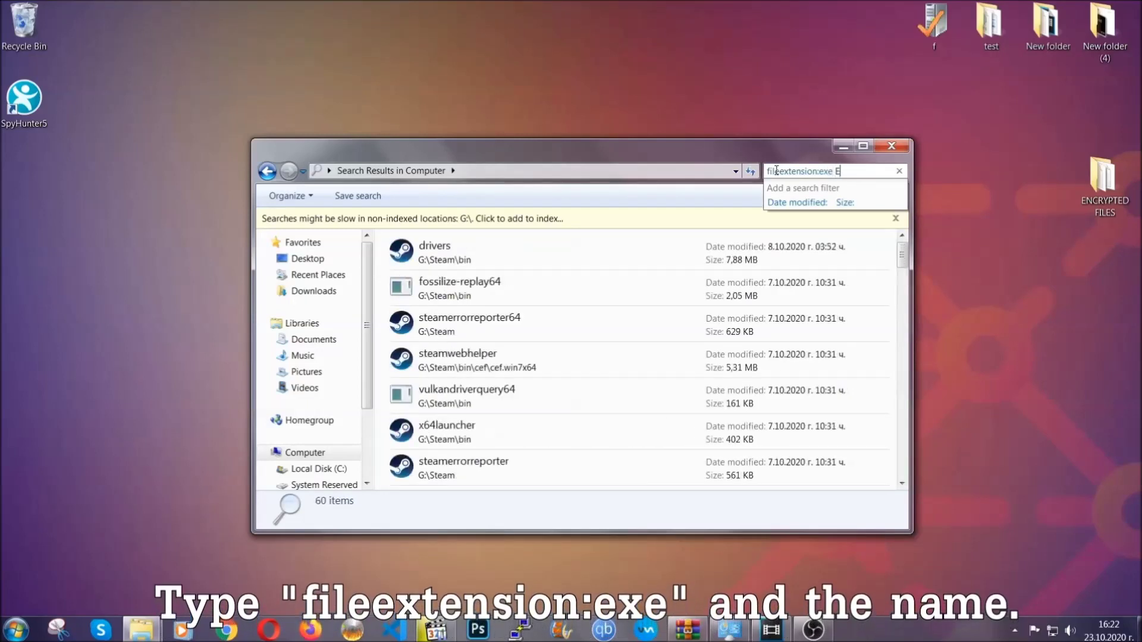
text(xample Virus Name)
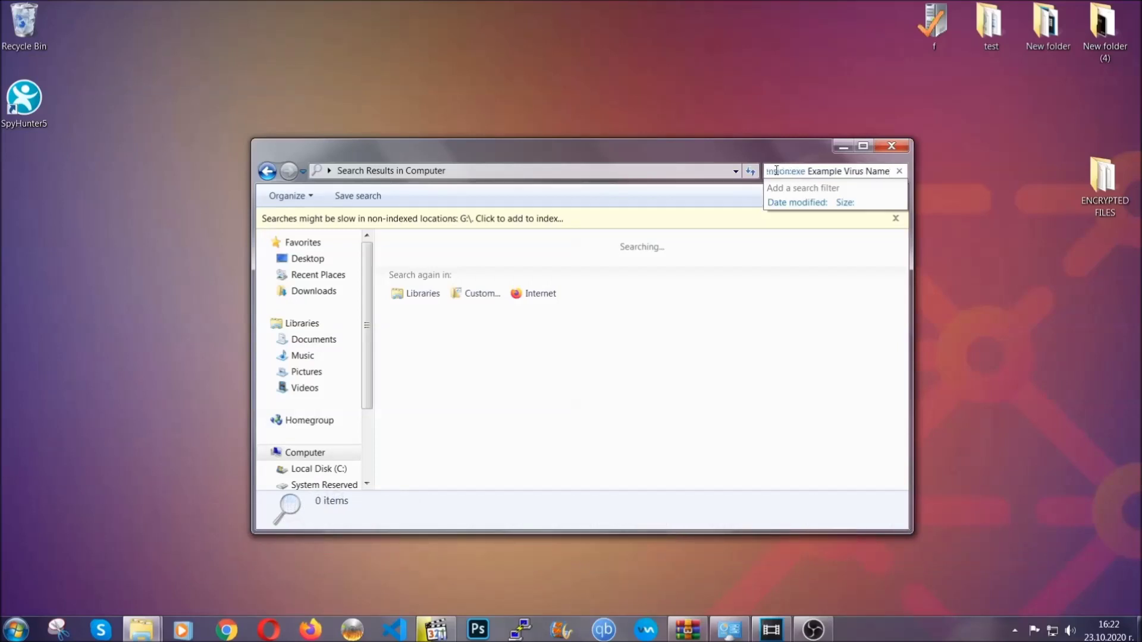
key(Return)
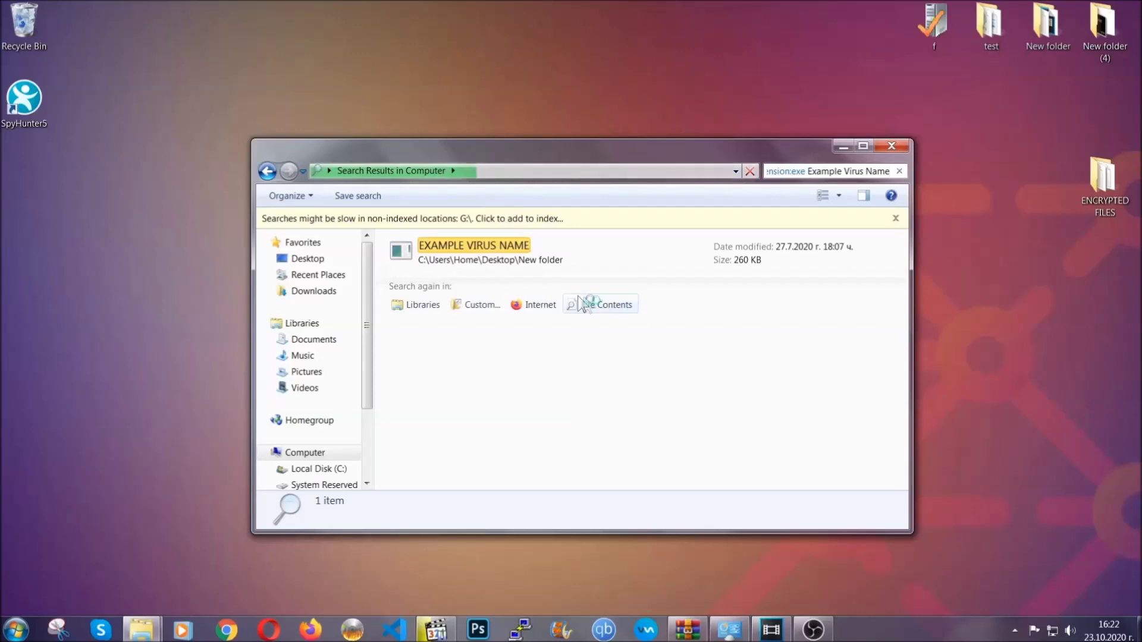
Step: Delete the EXAMPLE VIRUS NAME result to the Recycle Bin and close the window
click(498, 243)
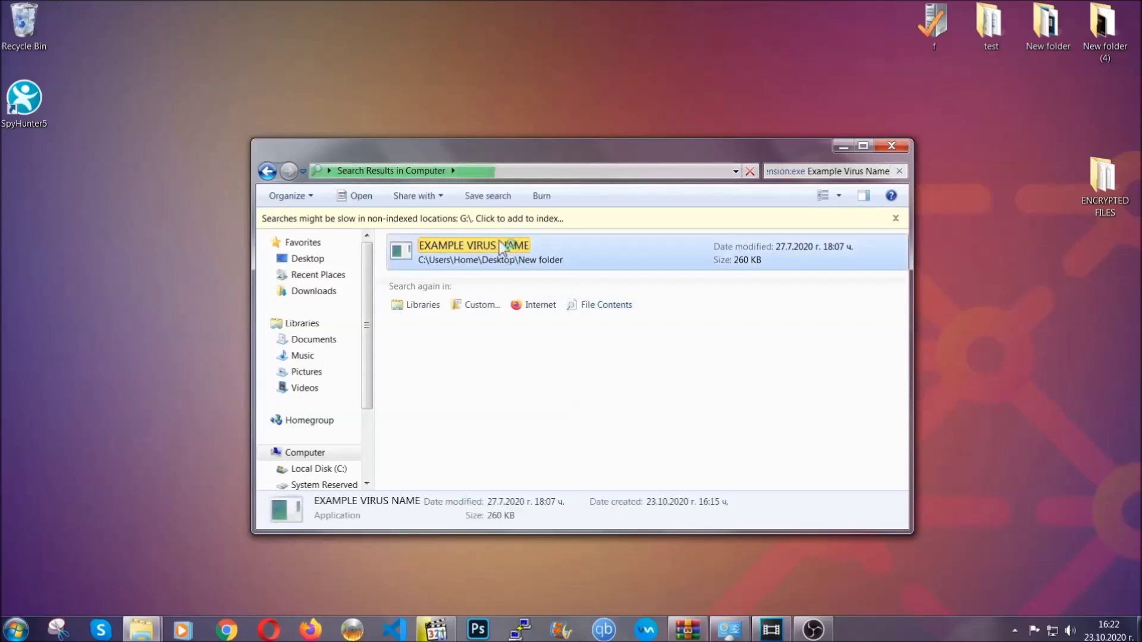
right_click(500, 245)
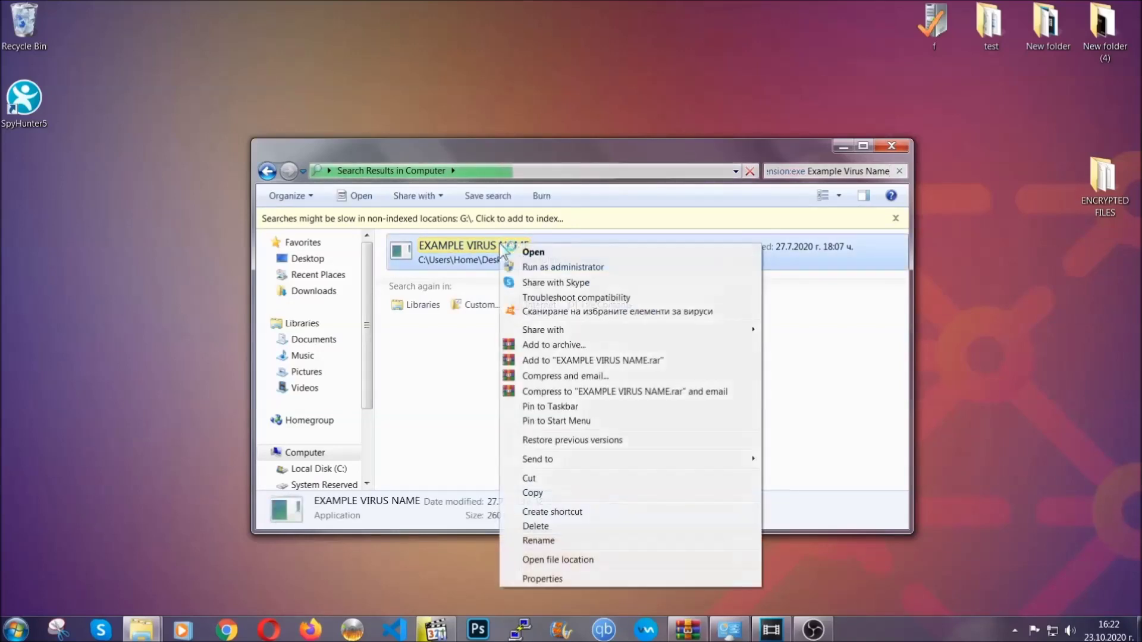
click(551, 526)
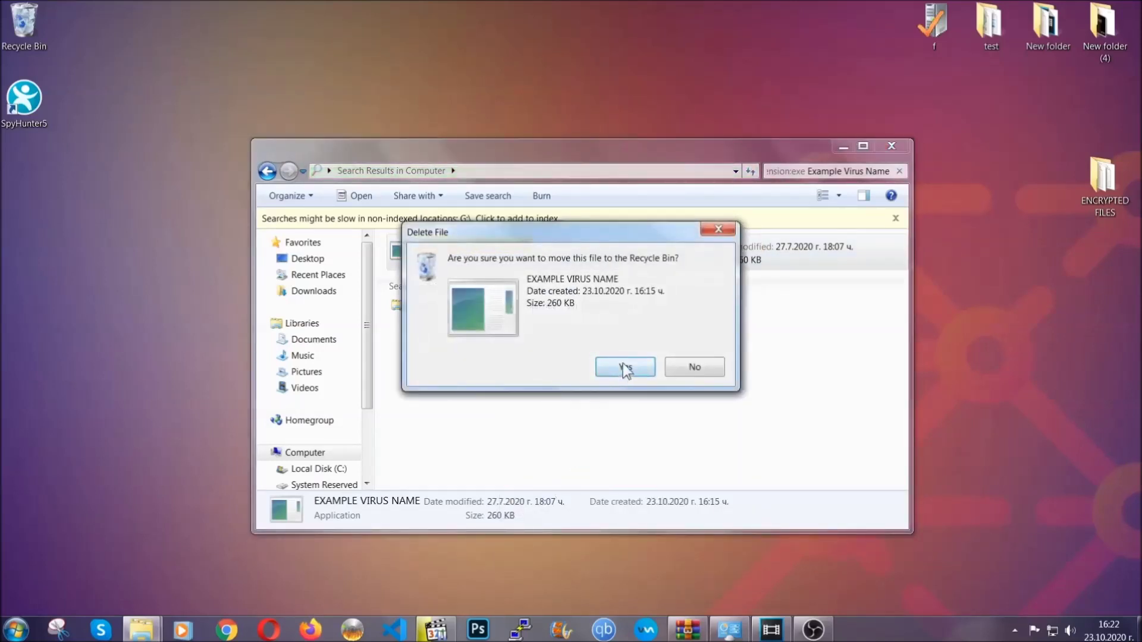
click(625, 368)
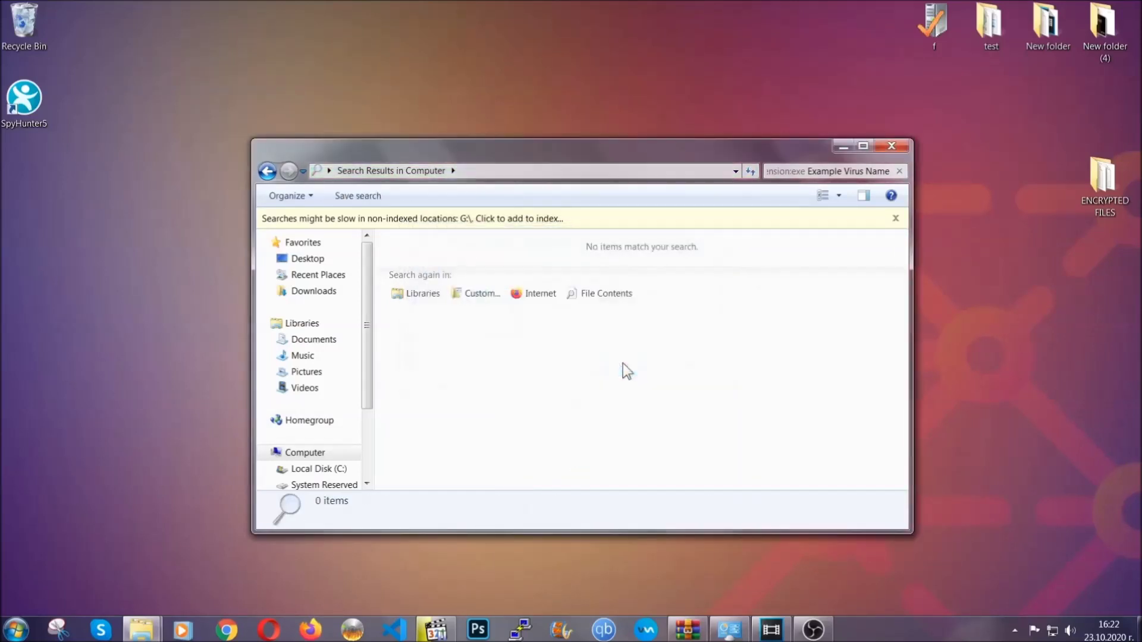
click(892, 145)
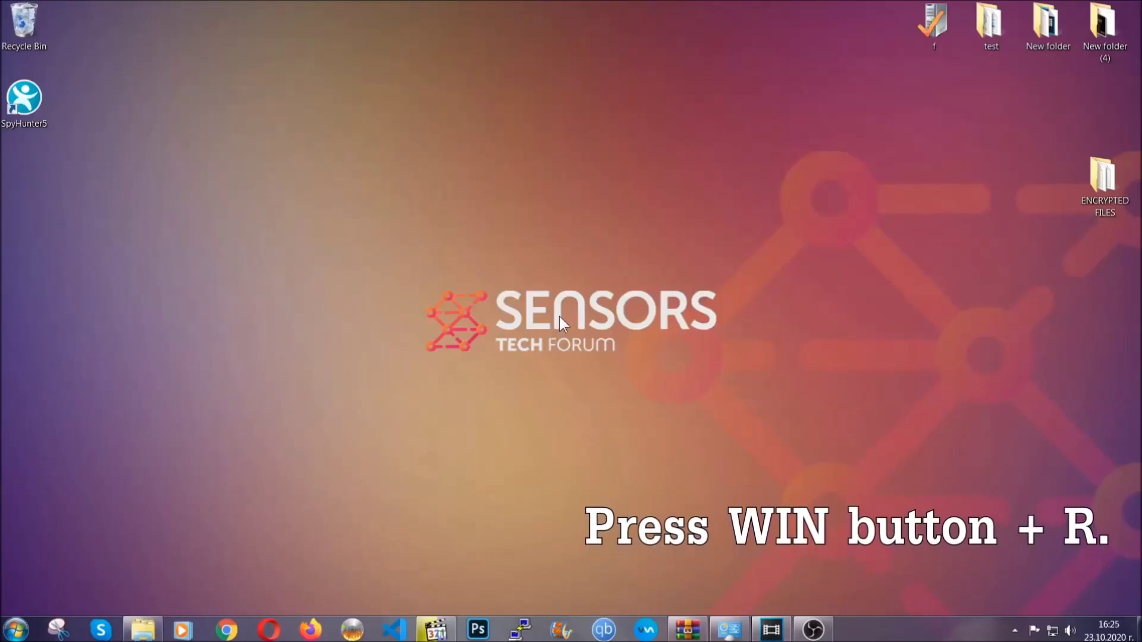
Step: Replace the prefilled cmd with REGEDIT in the Run dialog and run it
key(super+r)
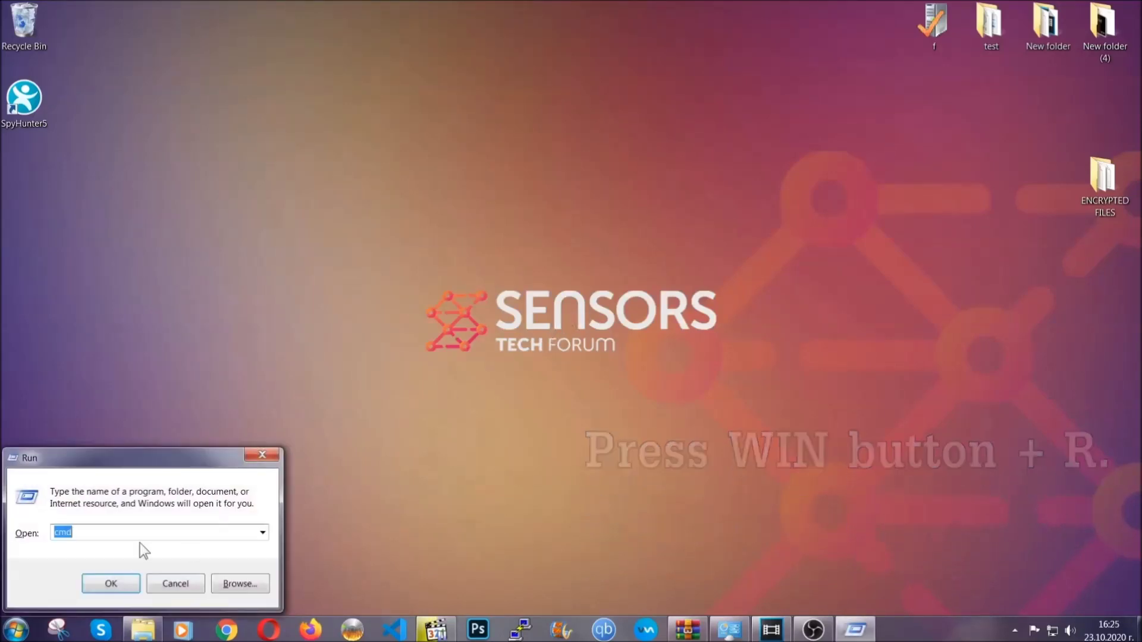
click(107, 540)
key(ctrl+a)
text(REGEDIT)
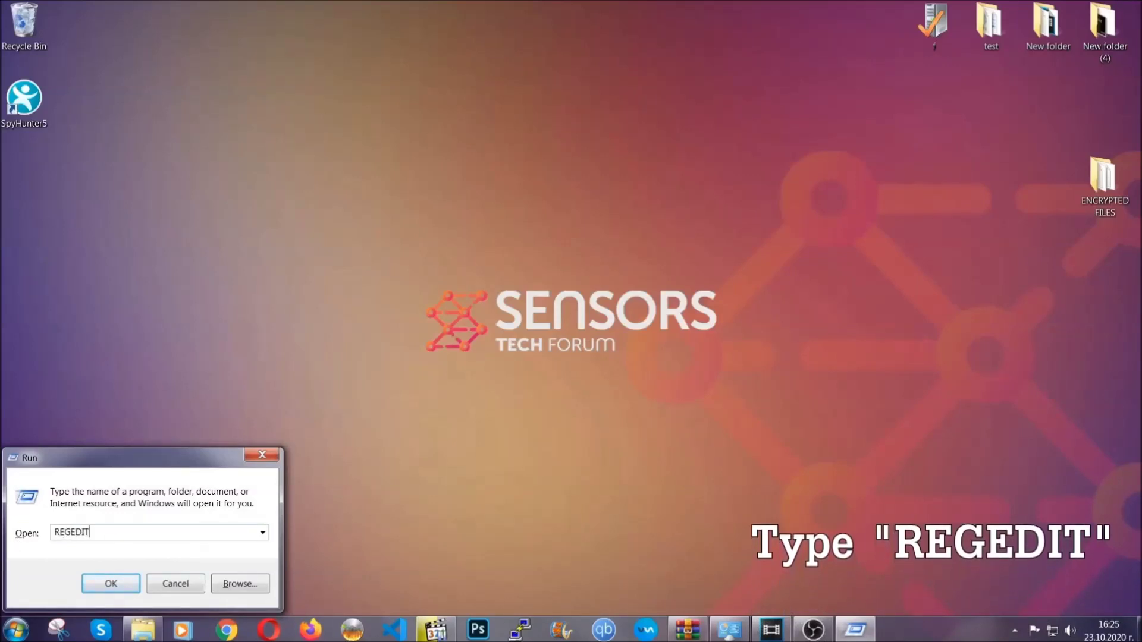
click(98, 582)
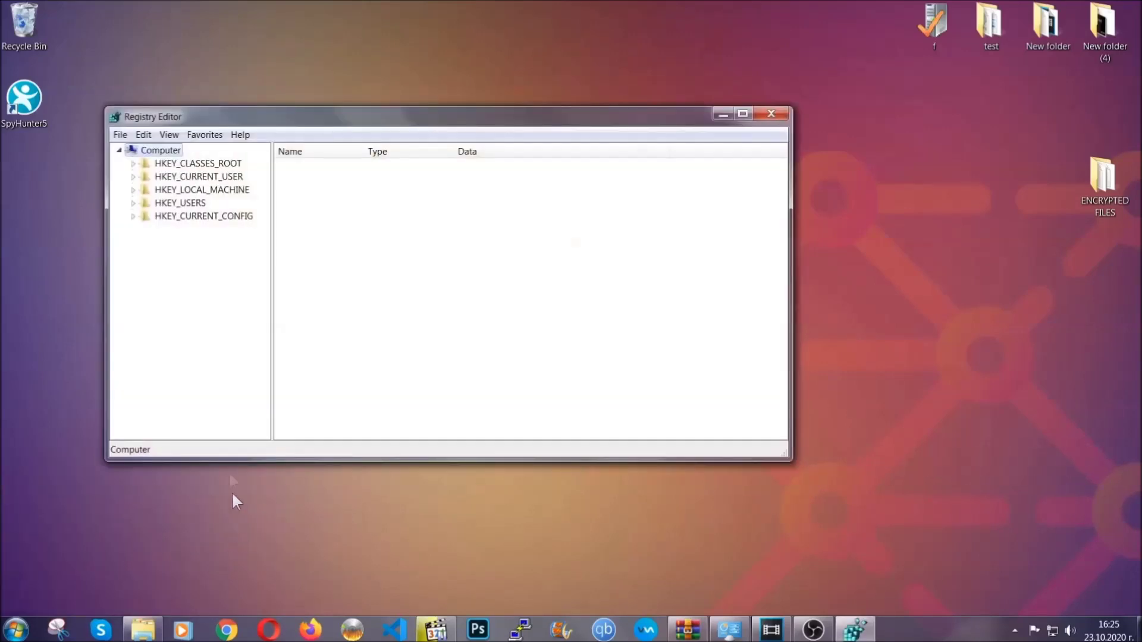
Step: Export the entire registry to a file named BACKUP on the Desktop
click(120, 135)
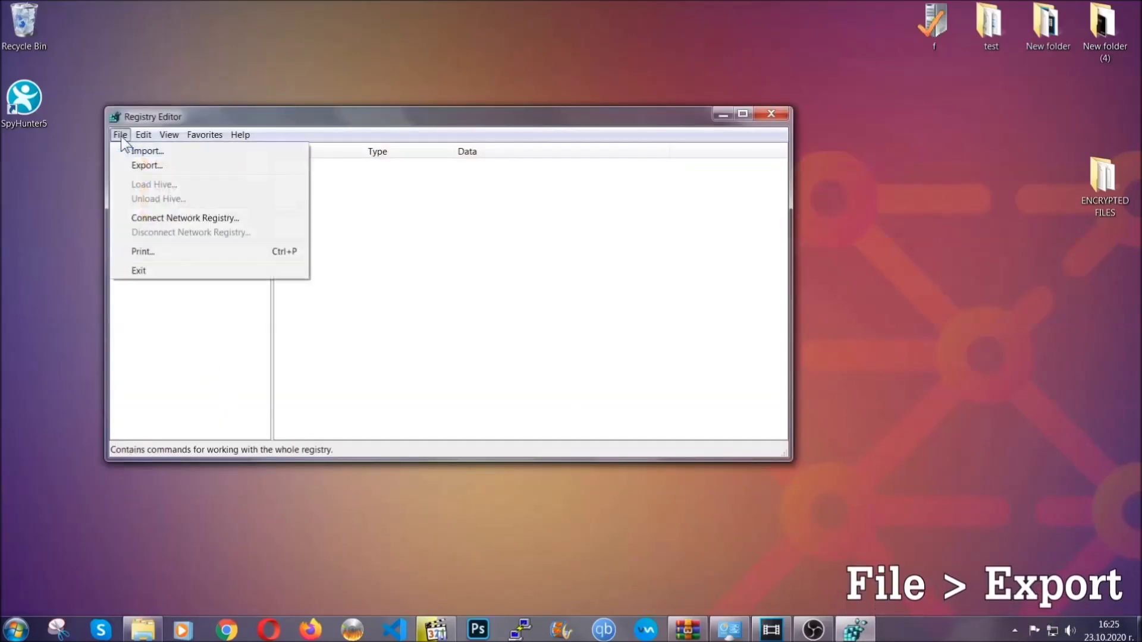
click(148, 165)
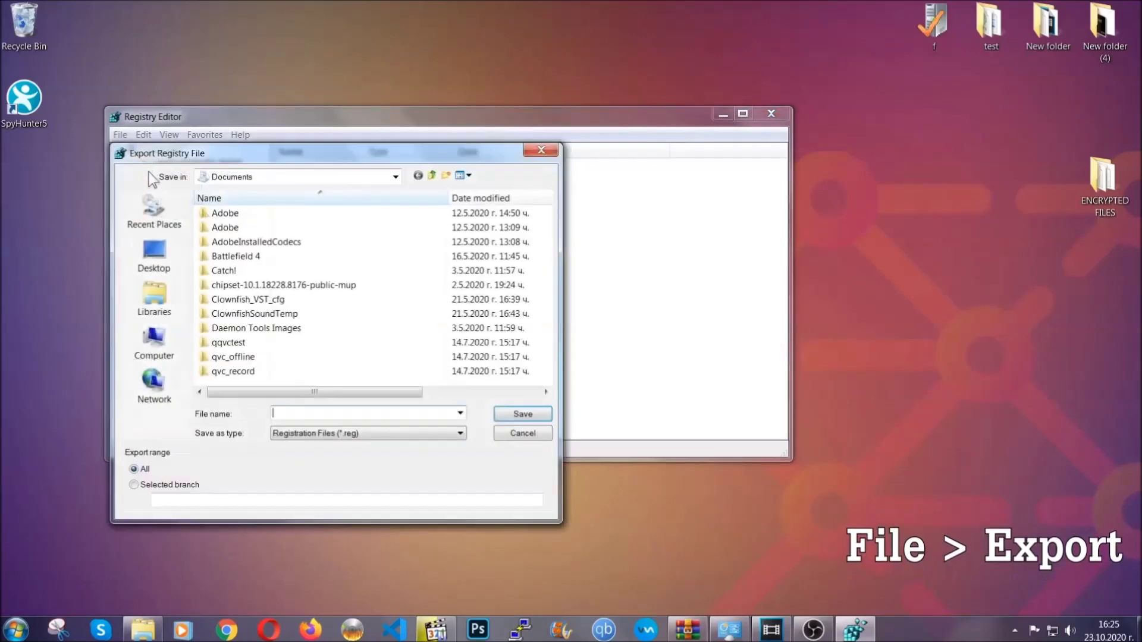
click(151, 254)
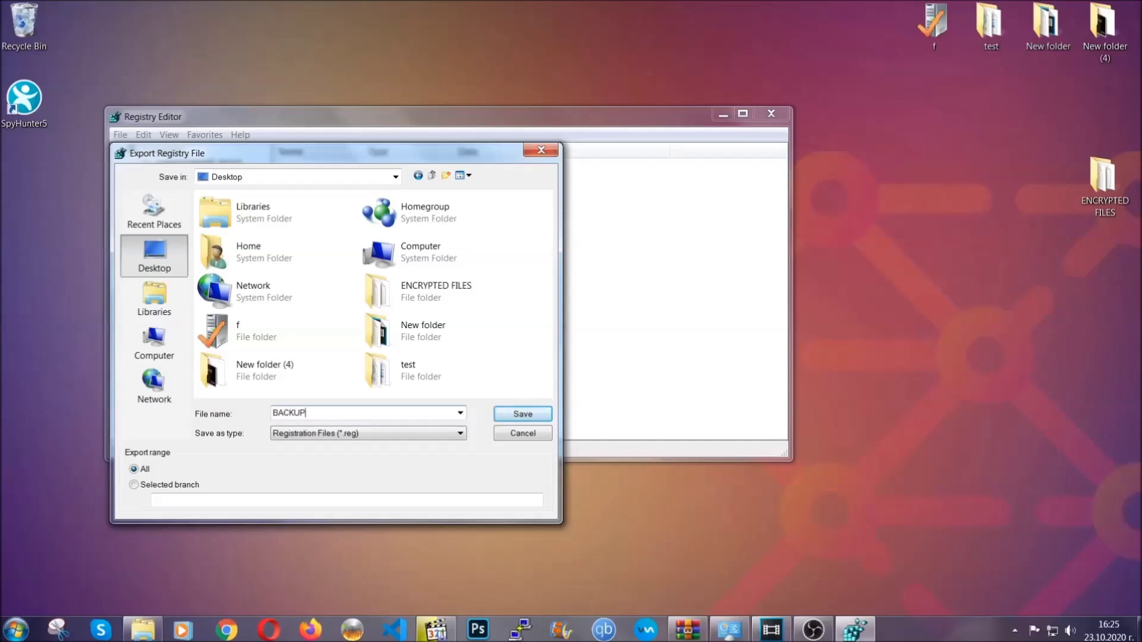
click(515, 415)
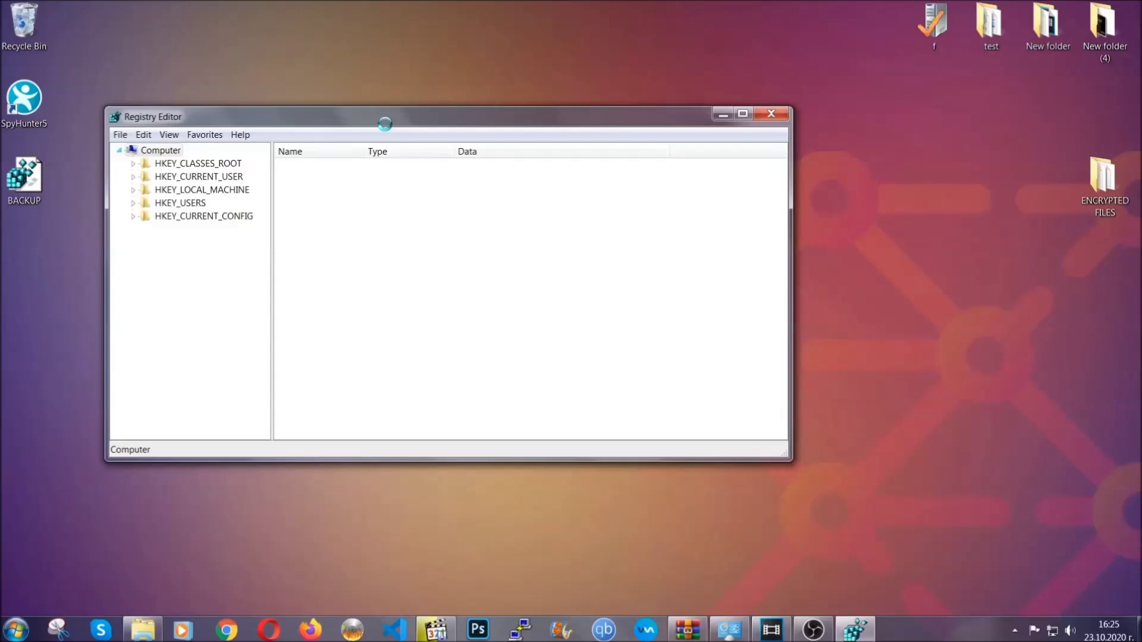
drag(384, 124, 495, 160)
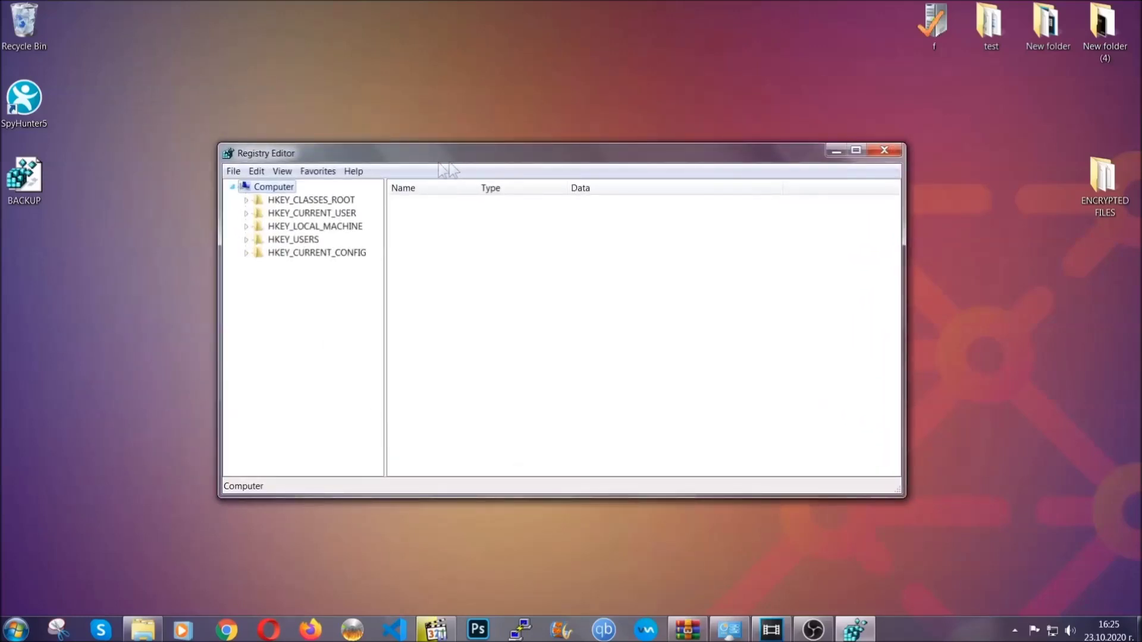
click(233, 172)
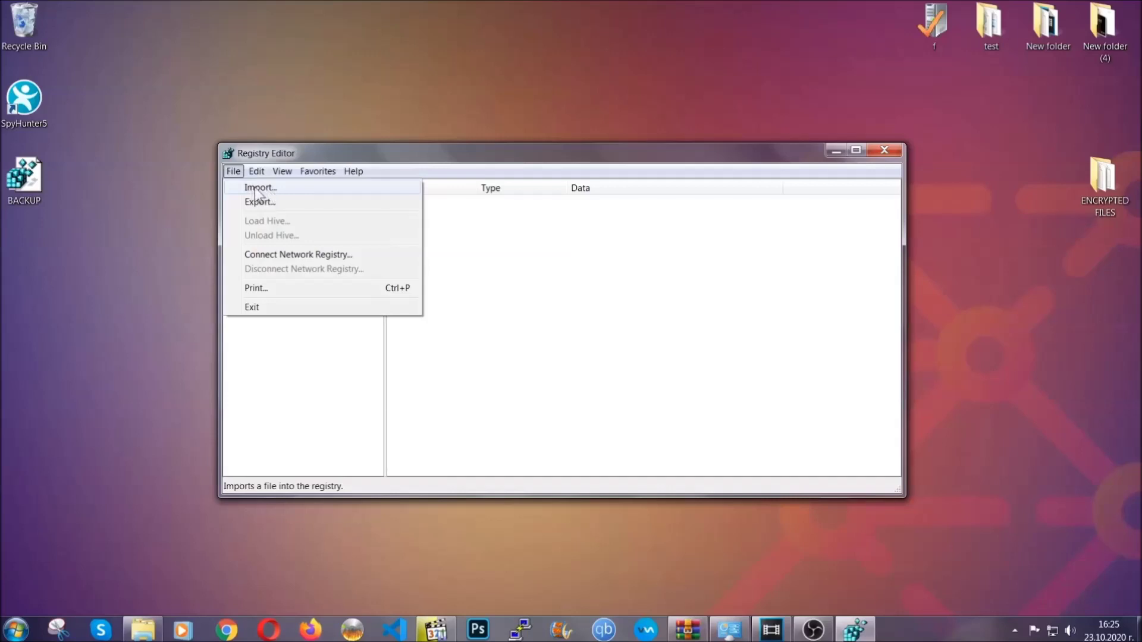
Step: Find the RunOnce key, then select the neighbouring Run key under CurrentVersion
click(234, 172)
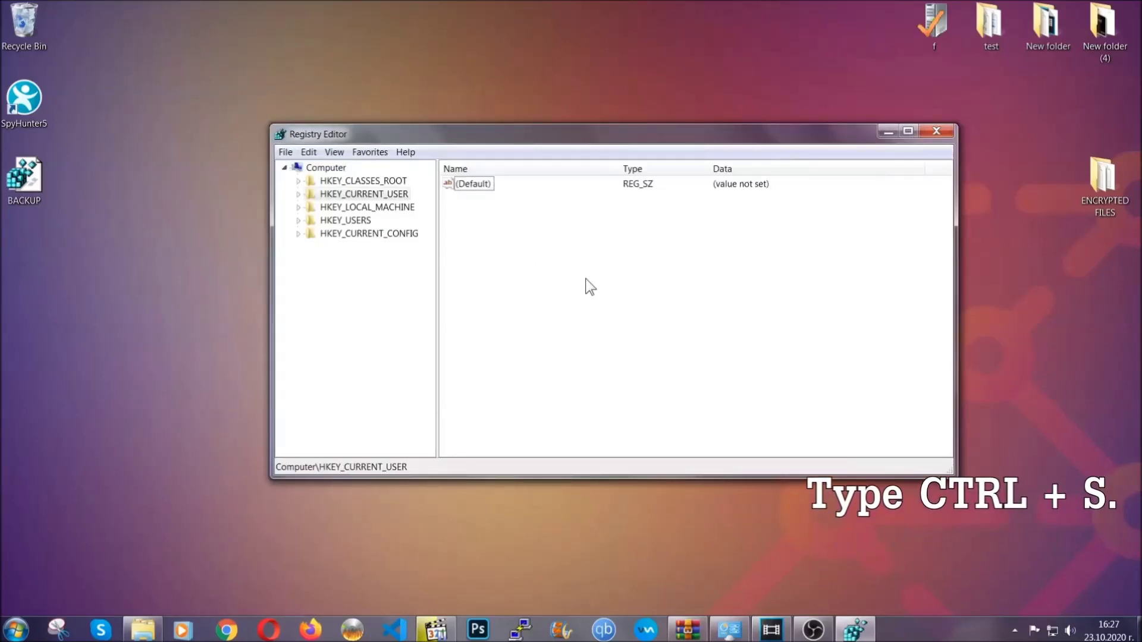
key(ctrl+f)
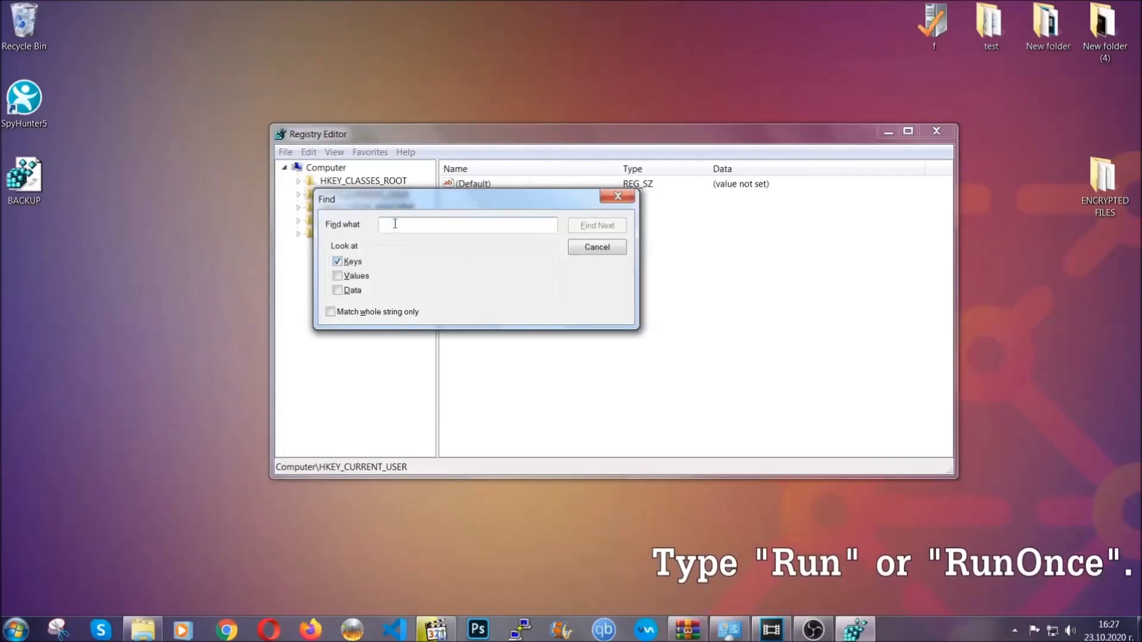
text(RunO)
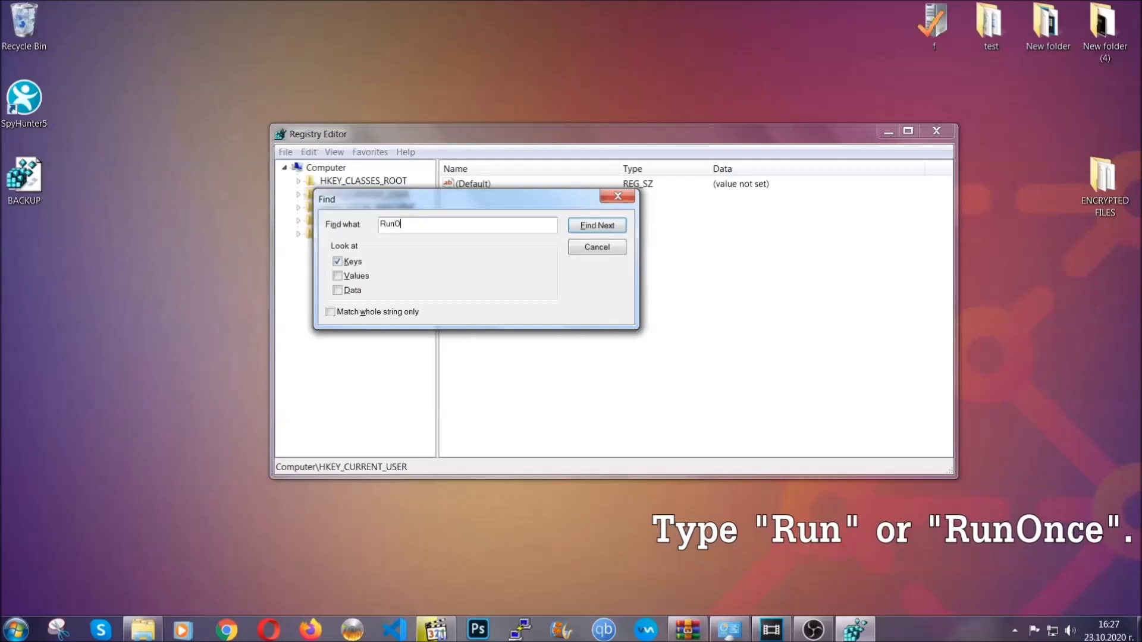
text(nce)
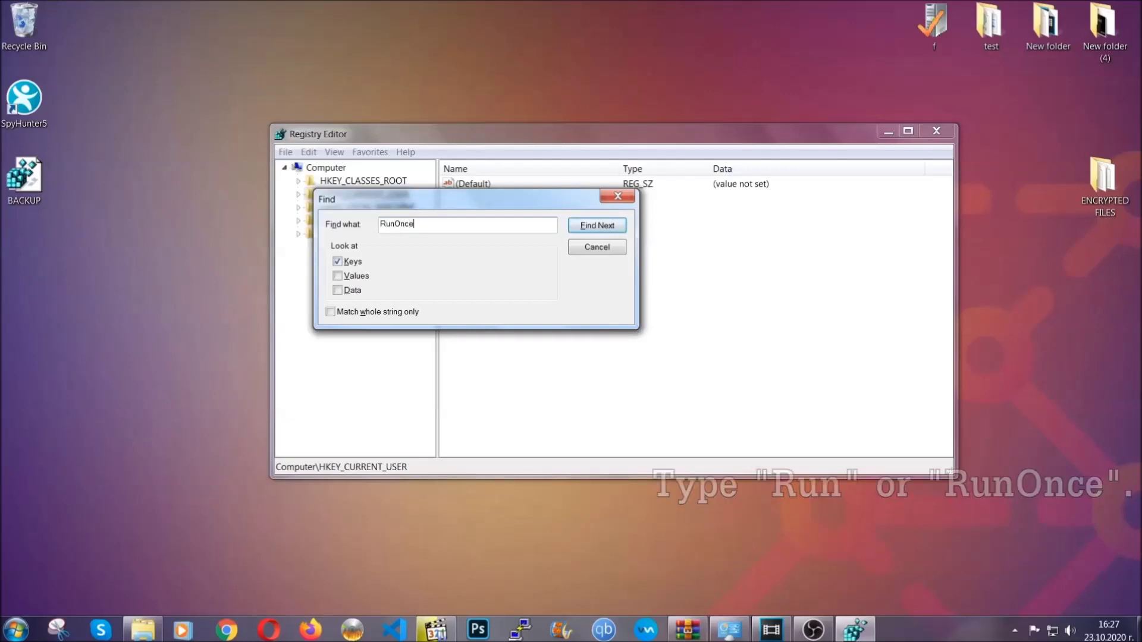
click(610, 229)
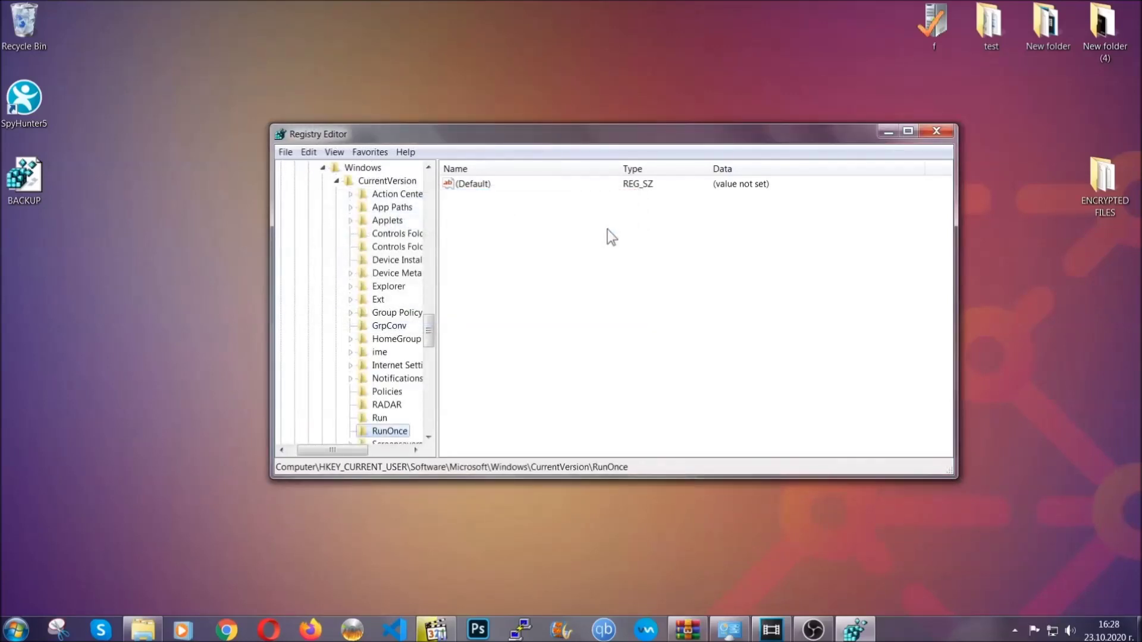
drag(431, 330, 429, 341)
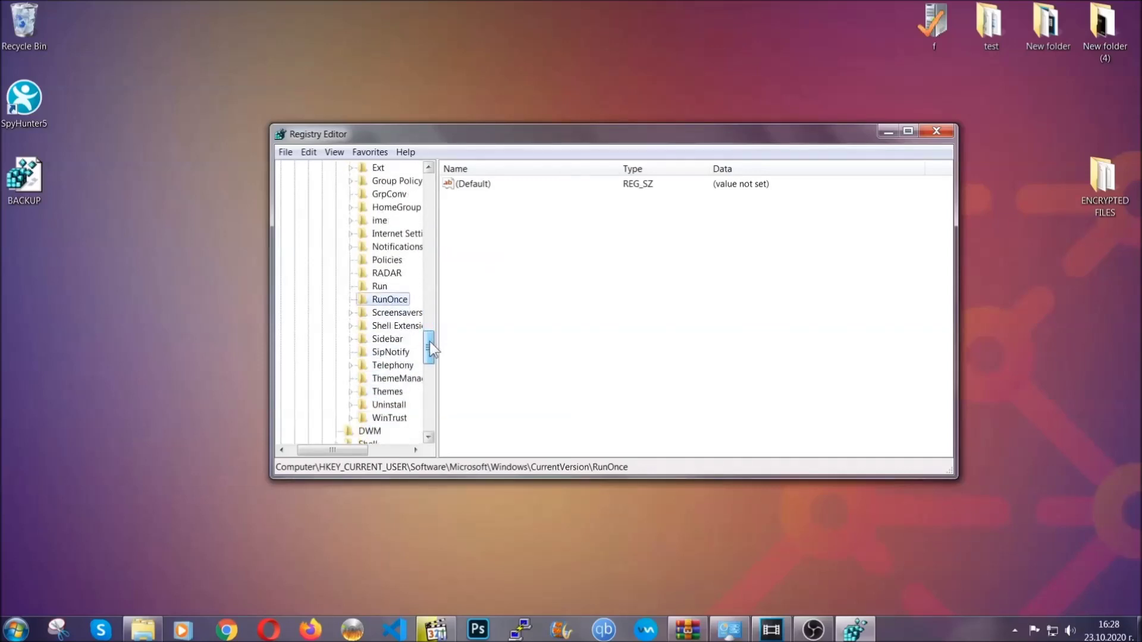
click(379, 286)
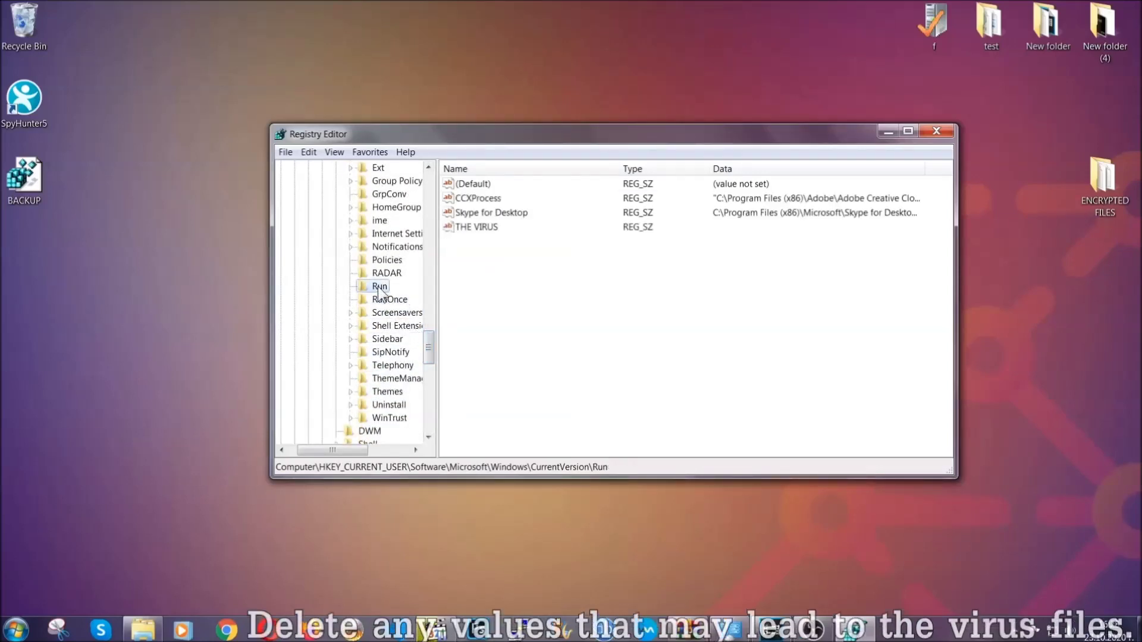
Step: Delete the THE VIRUS value from the Run key, confirming with Yes
click(468, 229)
right_click(468, 228)
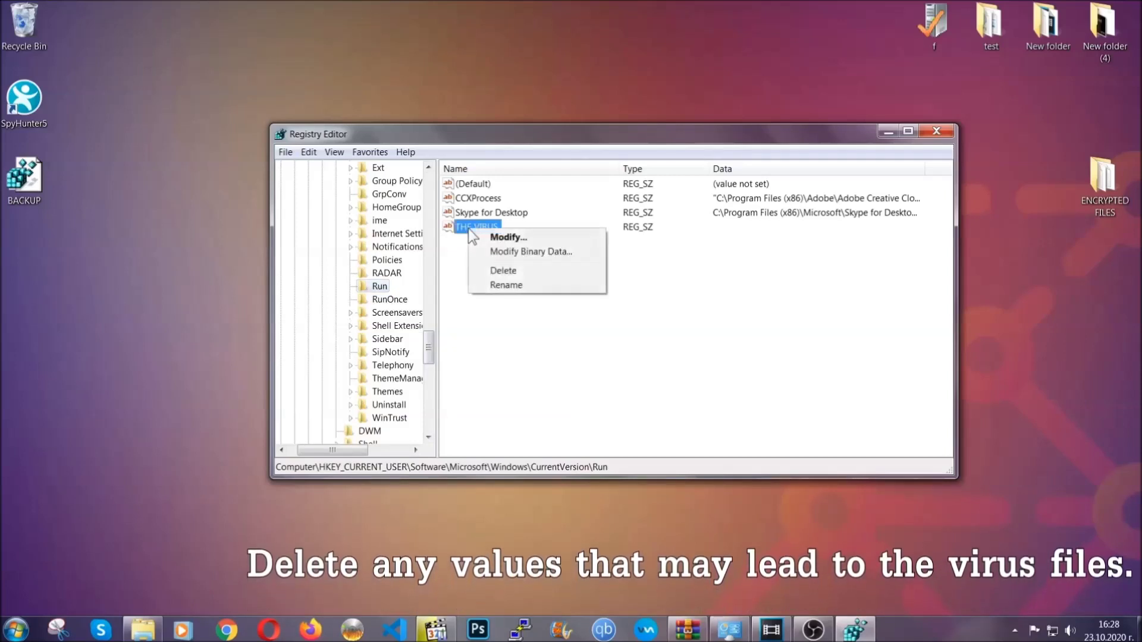
click(492, 271)
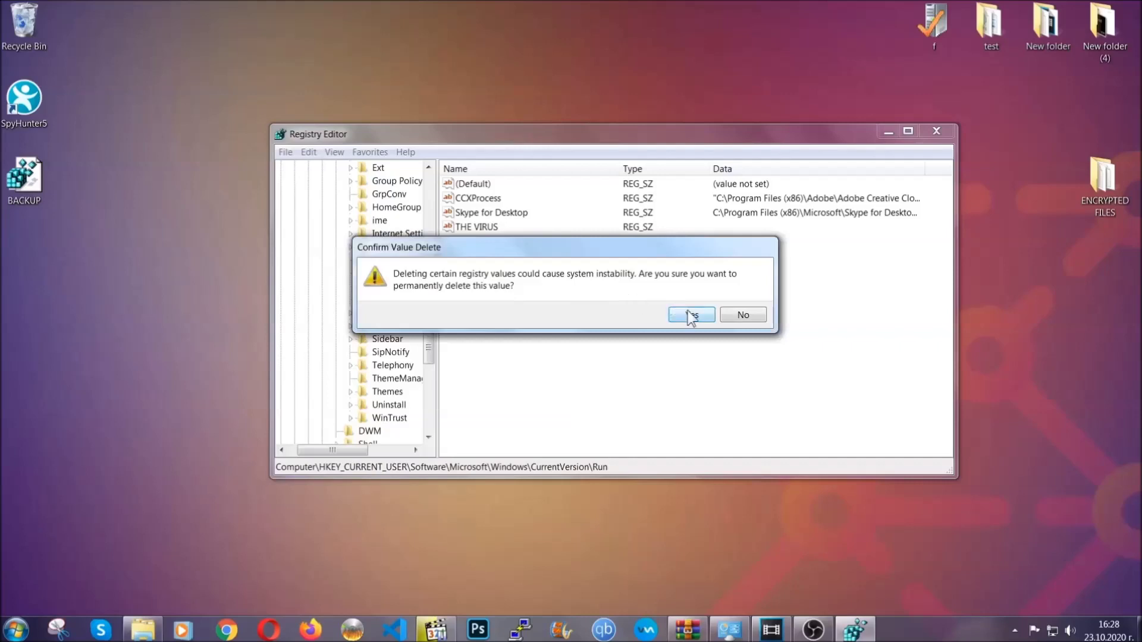
click(692, 316)
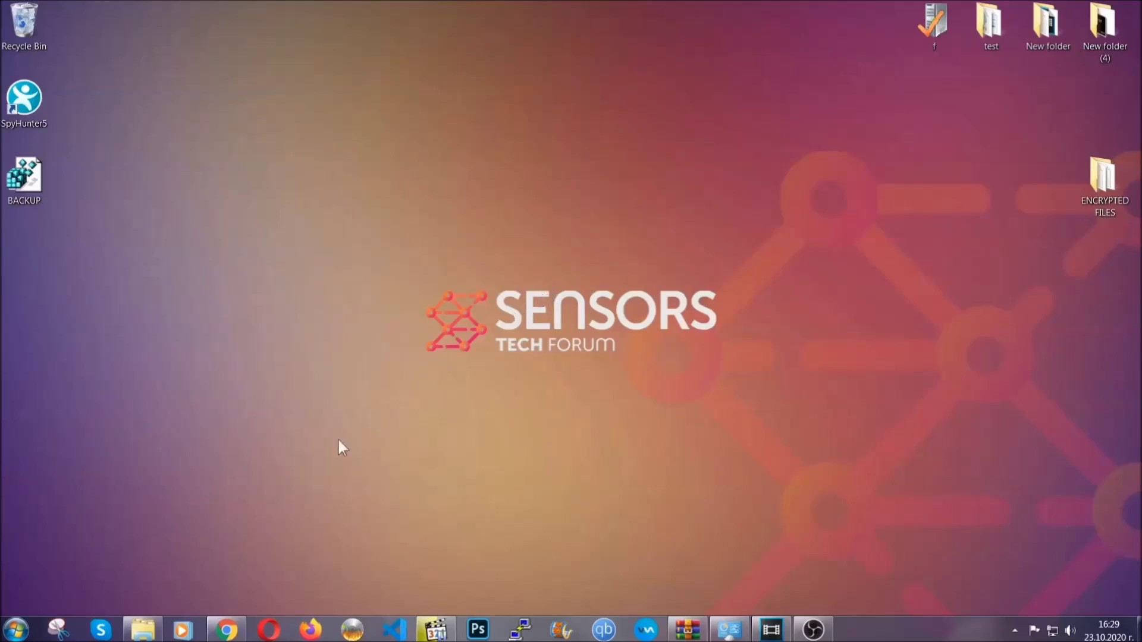
Step: Scroll the SensorsTechForum recovery article and expand Method 2 - Restore Data via Windows Backup
click(226, 630)
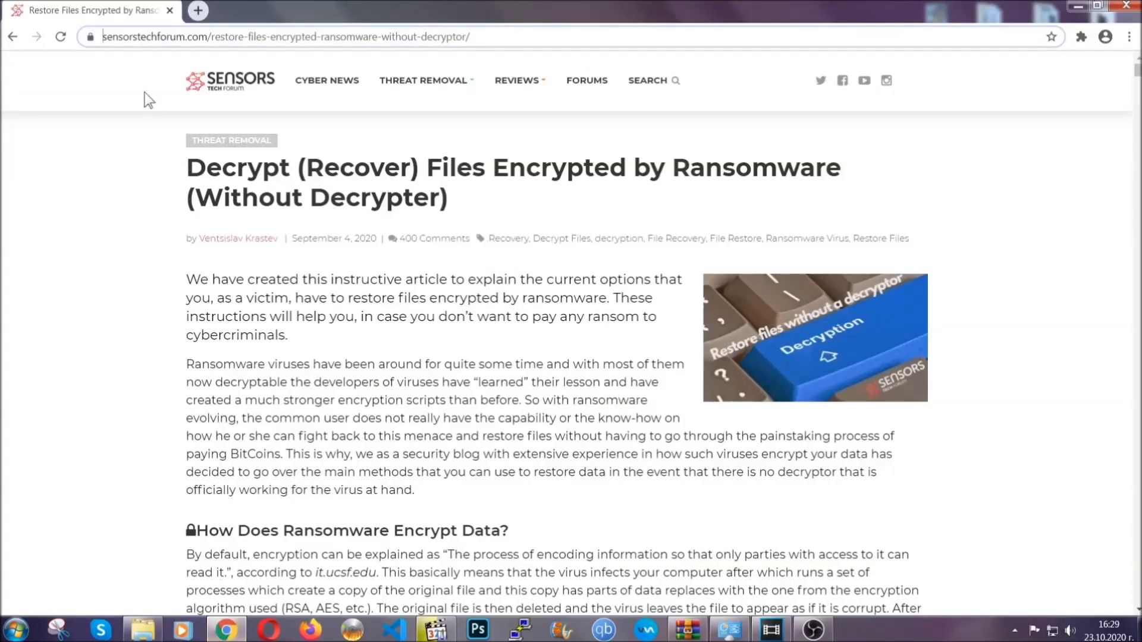
drag(105, 37, 515, 43)
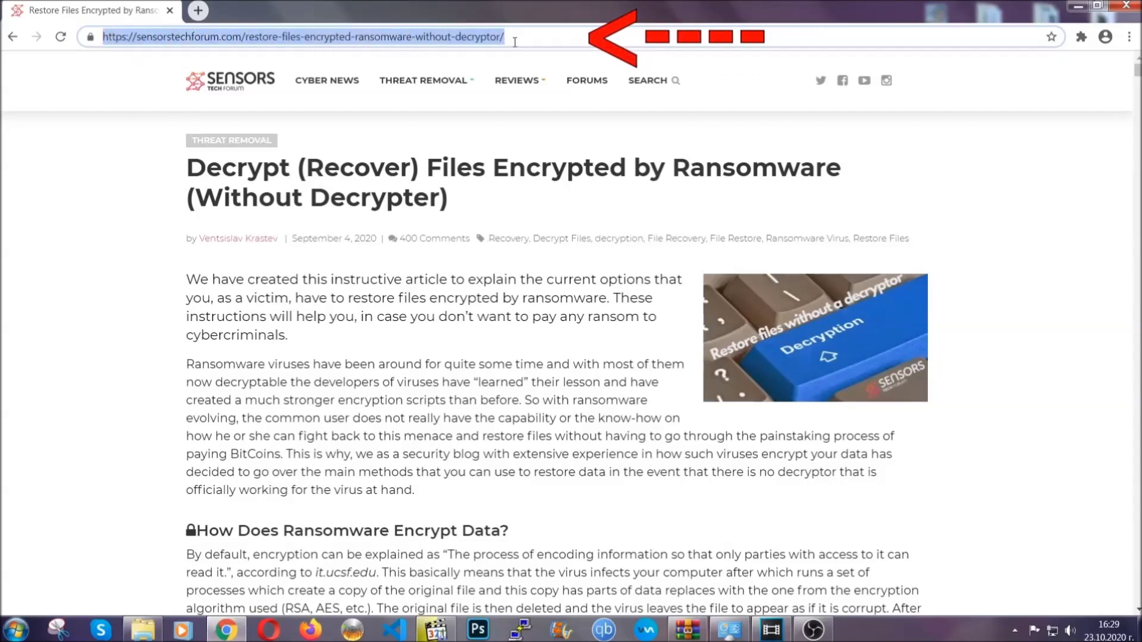
mouse_move(516, 116)
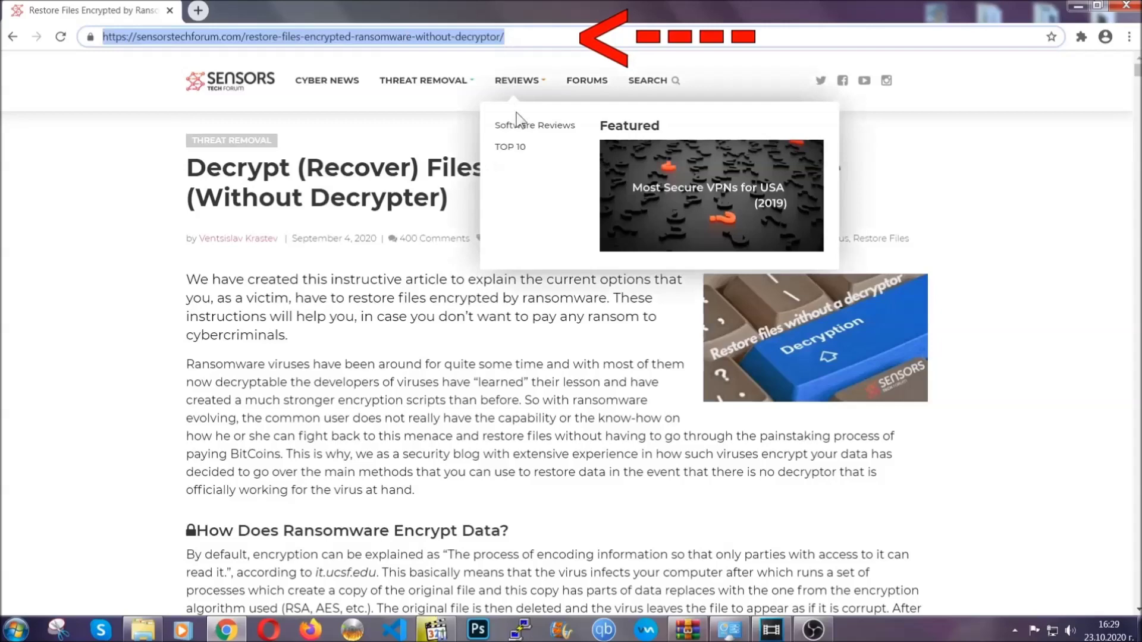
scroll(587, 324, down, 5)
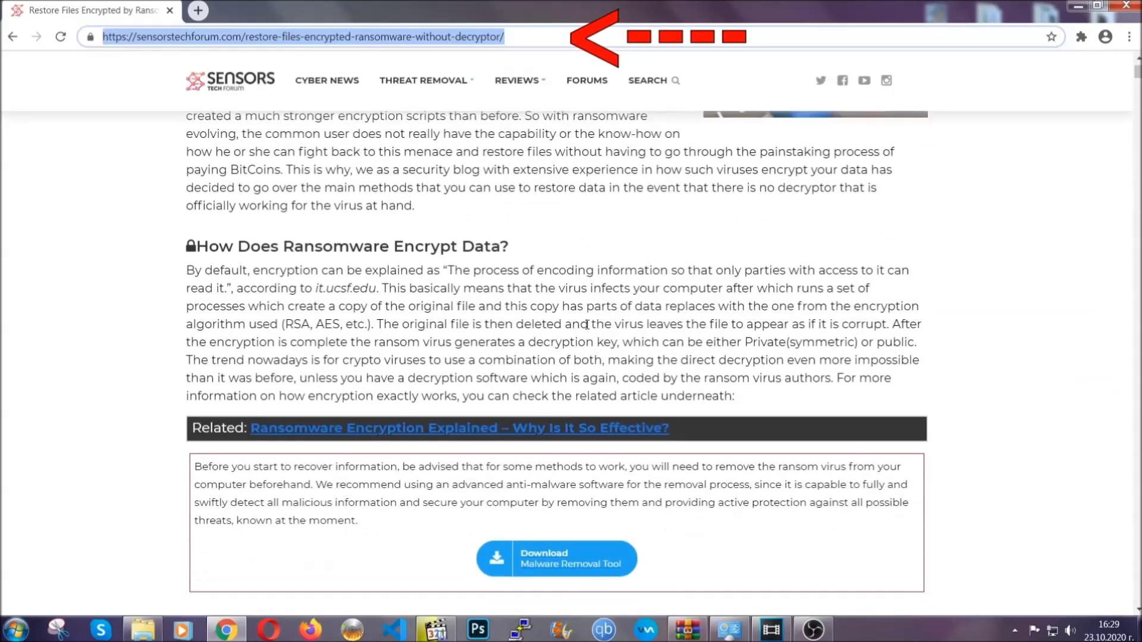
scroll(587, 324, down, 6)
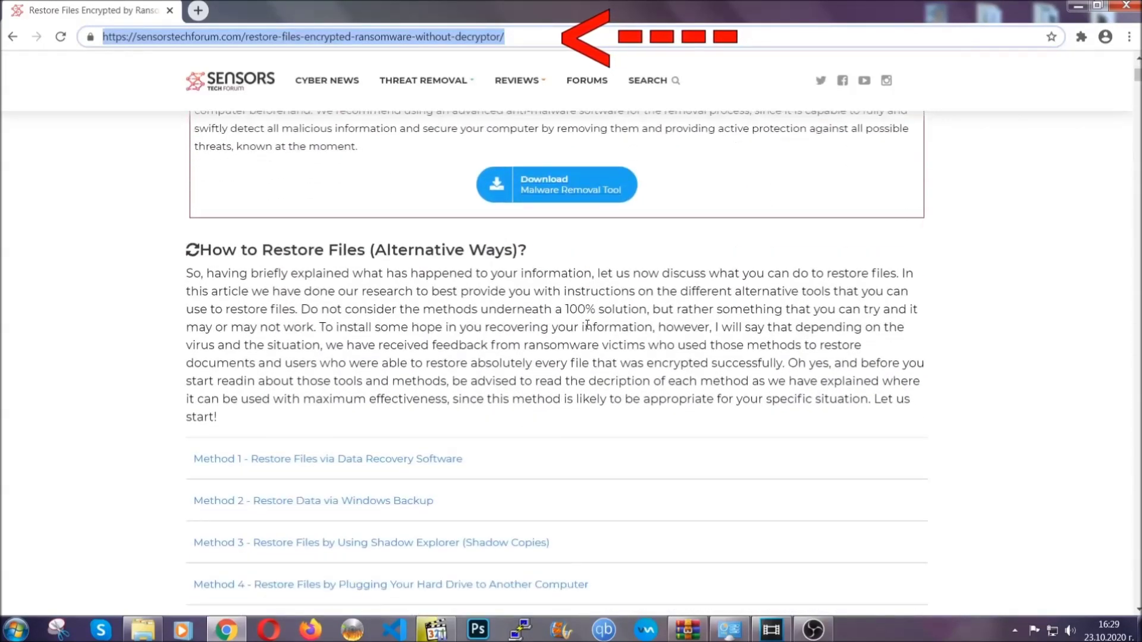
scroll(587, 324, down, 4)
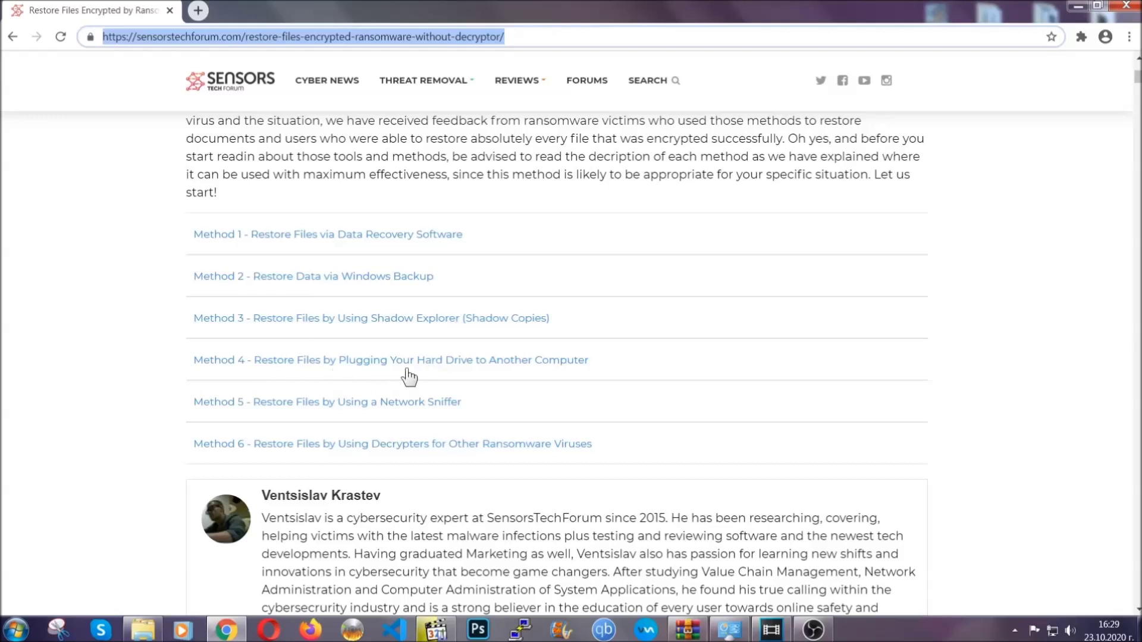
click(356, 276)
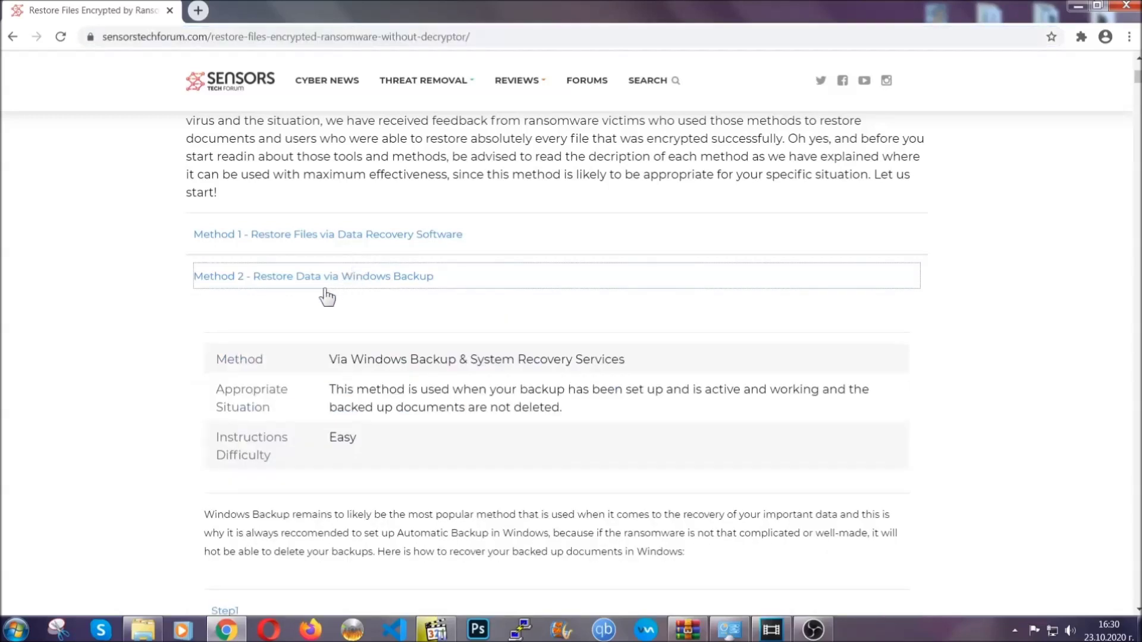
Step: Expand Step1, Step2 and Step3 of the Windows Backup recovery method in the article
drag(329, 355, 401, 444)
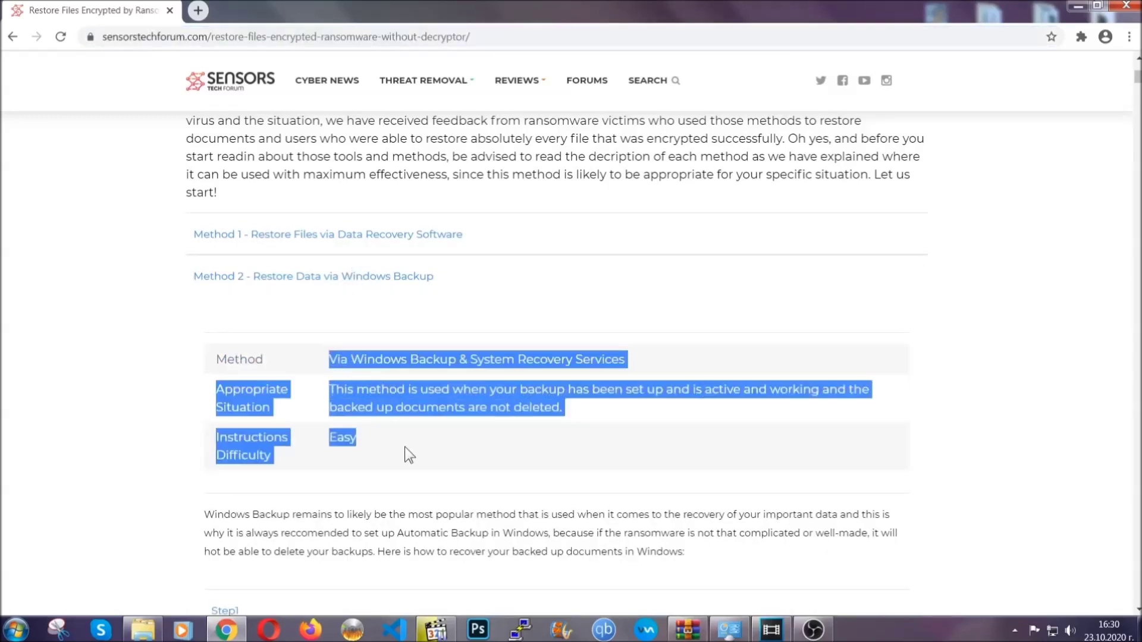
click(405, 447)
scroll(408, 444, down, 4)
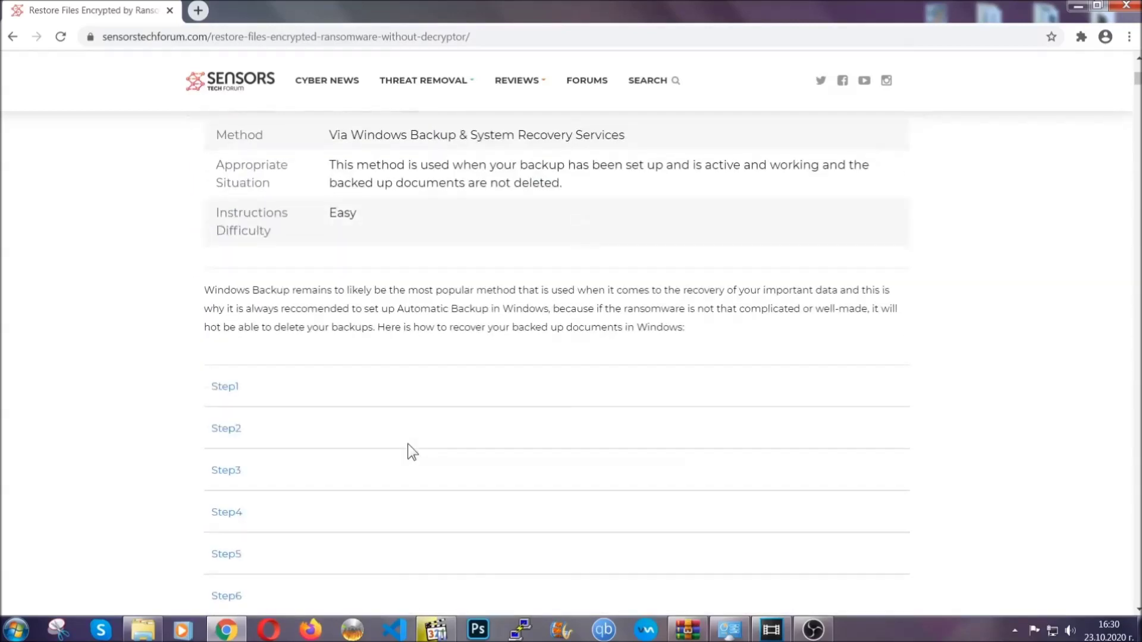
click(233, 312)
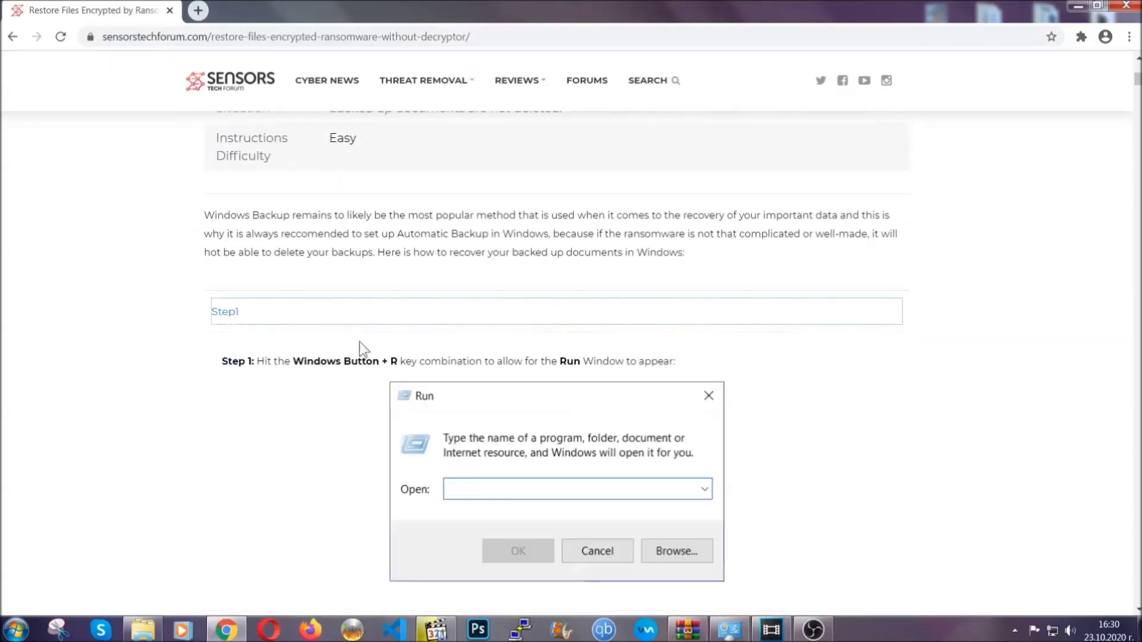
scroll(534, 369, down, 5)
click(266, 374)
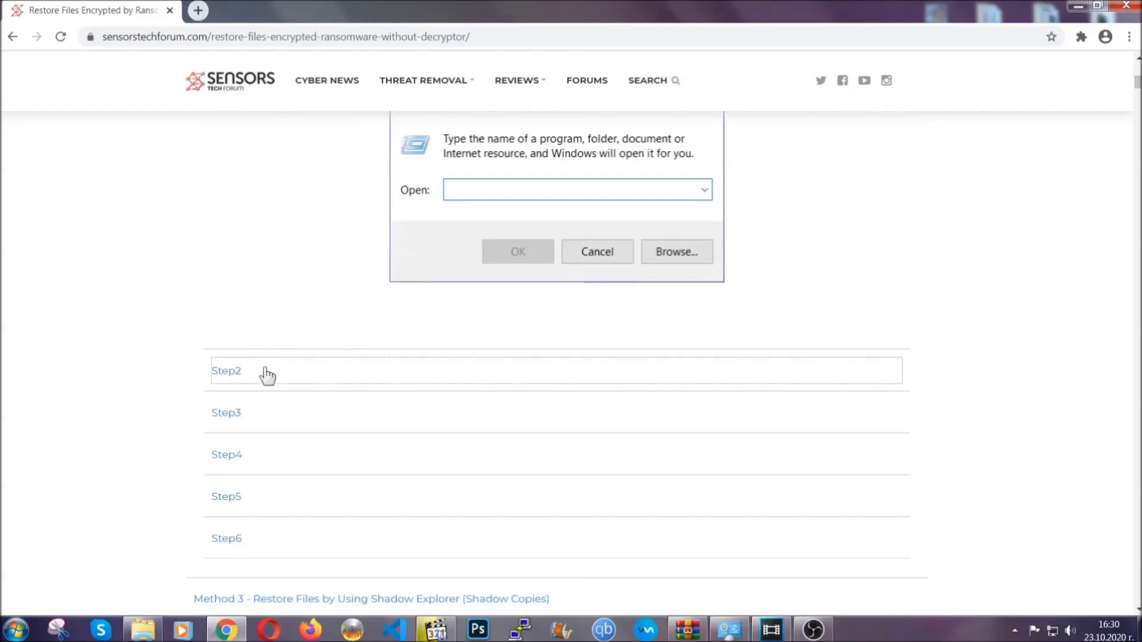
scroll(510, 378, down, 5)
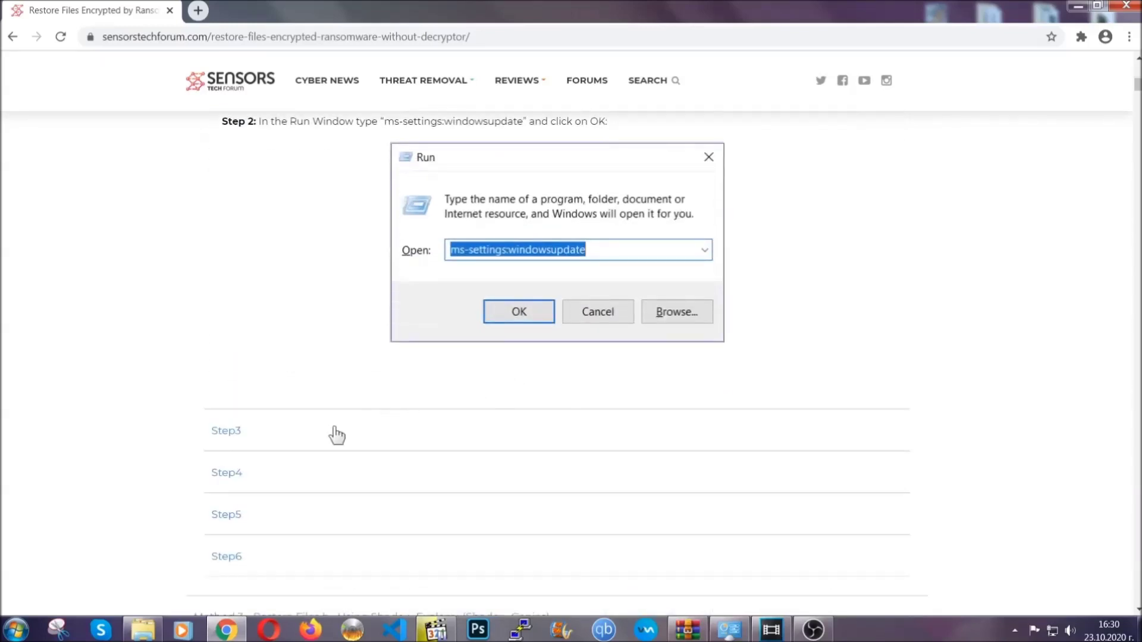
click(336, 428)
Step: Review the expanded backup steps, then minimize Chrome to reveal the Windows 7 desktop
scroll(502, 408, down, 4)
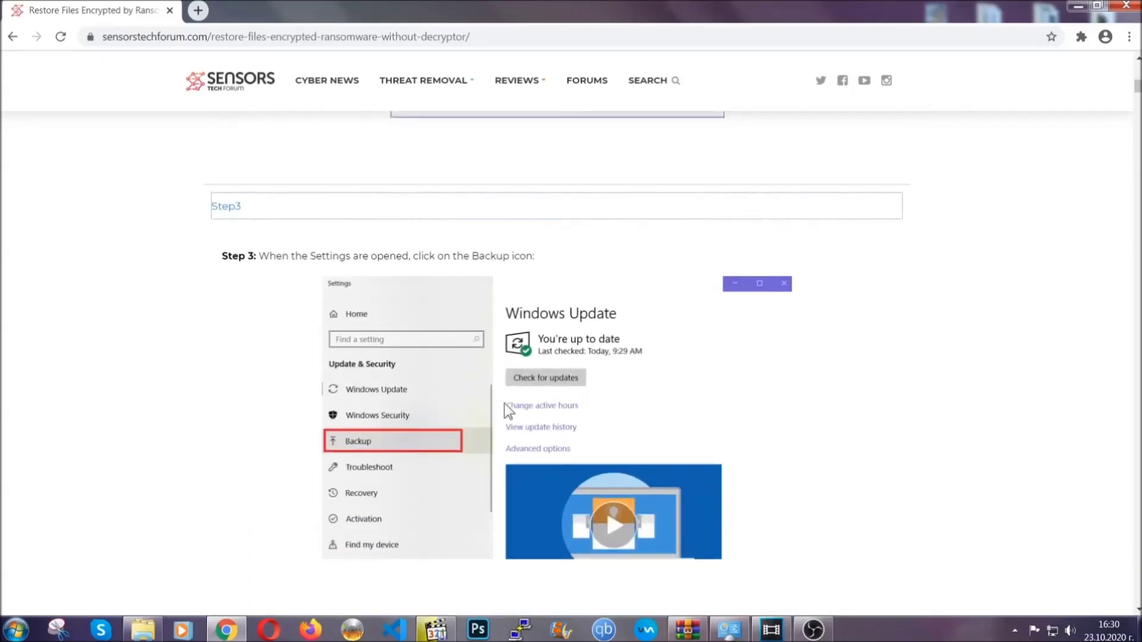
scroll(504, 408, down, 3)
scroll(501, 411, down, 2)
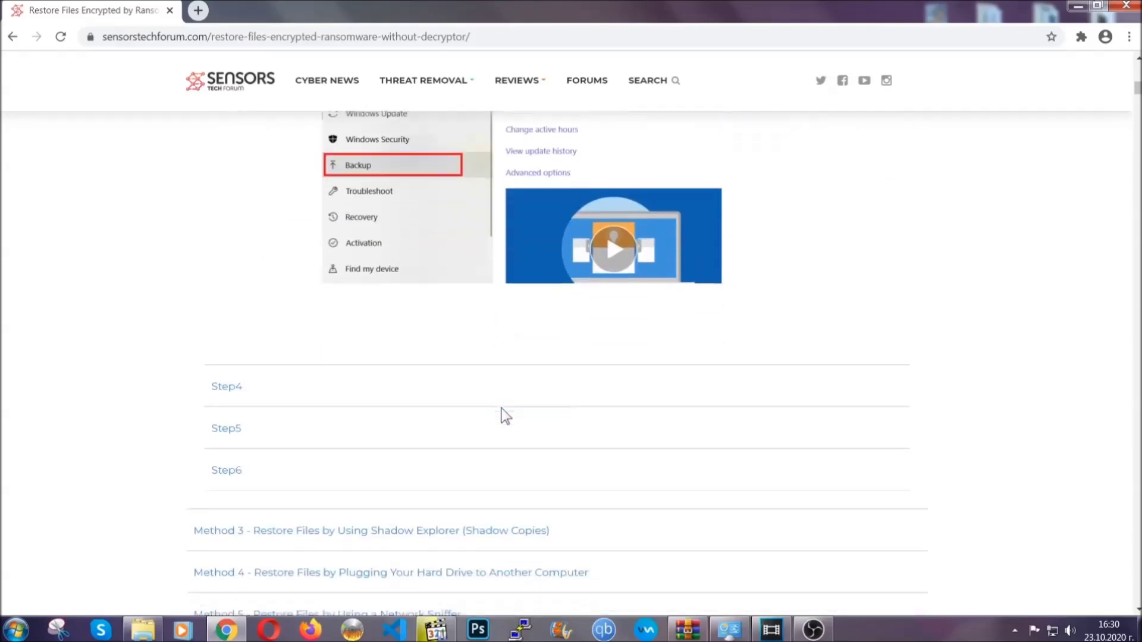
scroll(501, 409, down, 8)
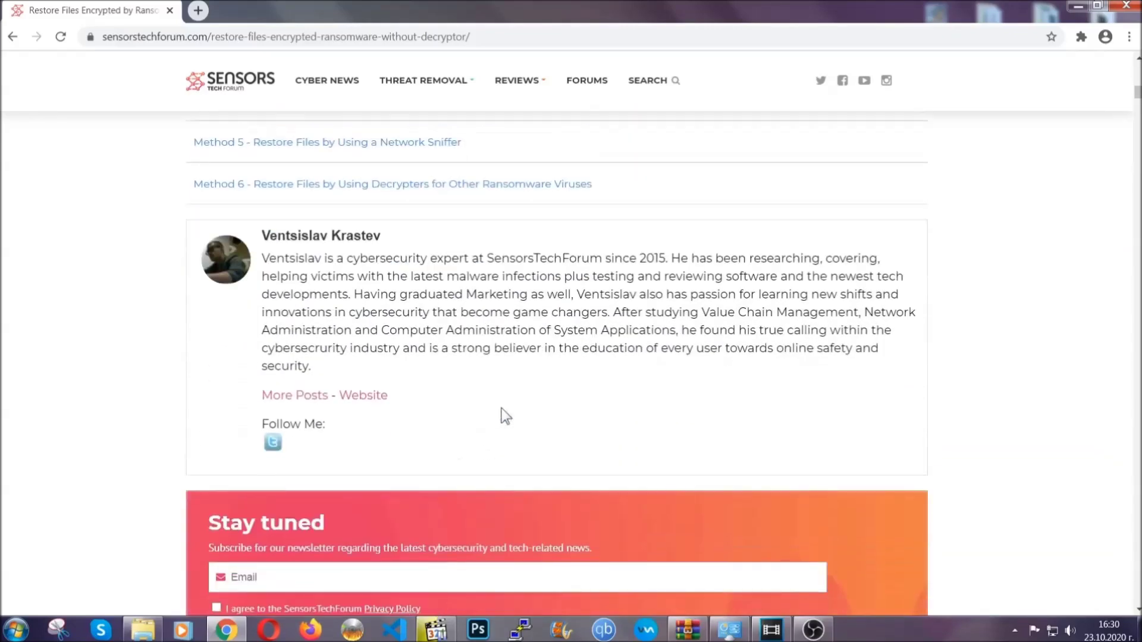
scroll(501, 408, up, 20)
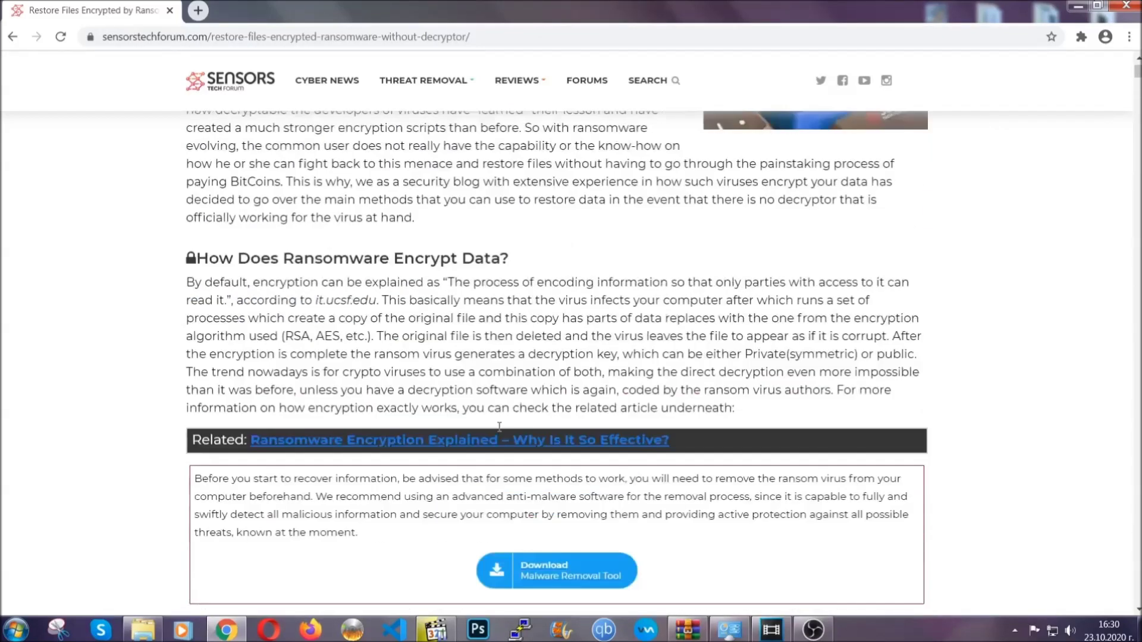
scroll(499, 425, up, 5)
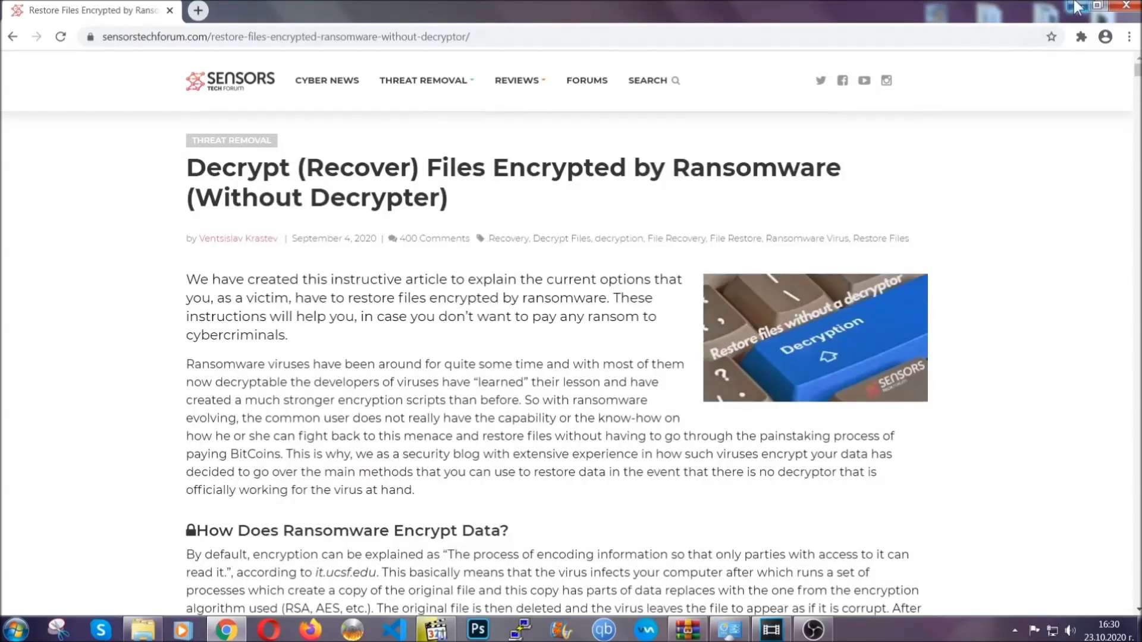
click(1076, 6)
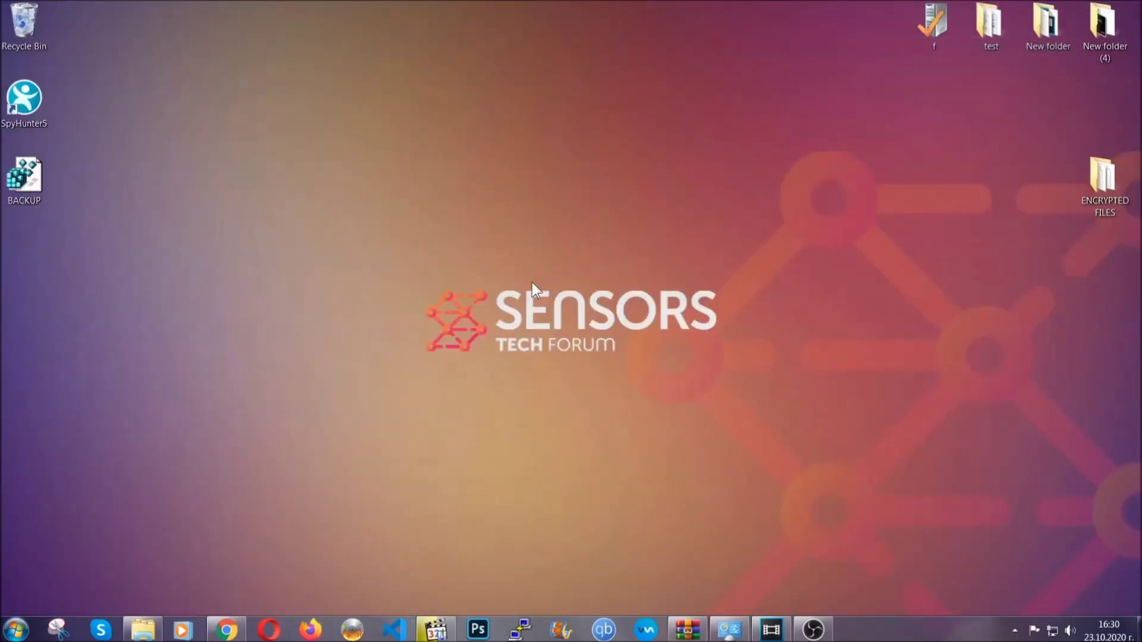